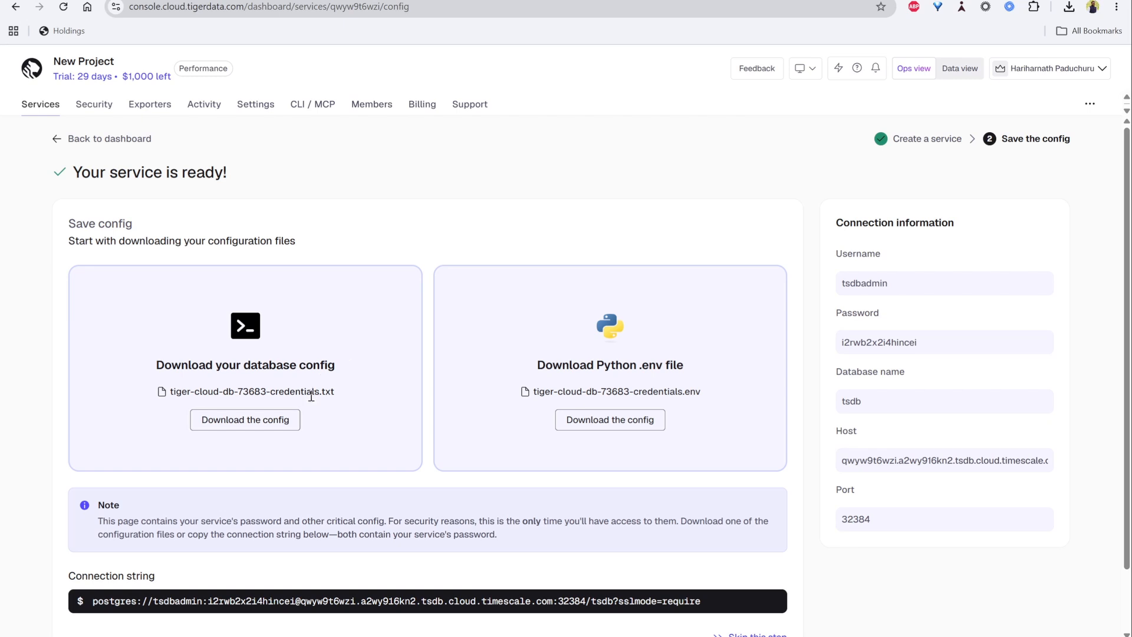
- Open the Tiger Cloud sign-up page by starting a free trial from the Tiger Data homepage
double_click(311, 394)
click(310, 364)
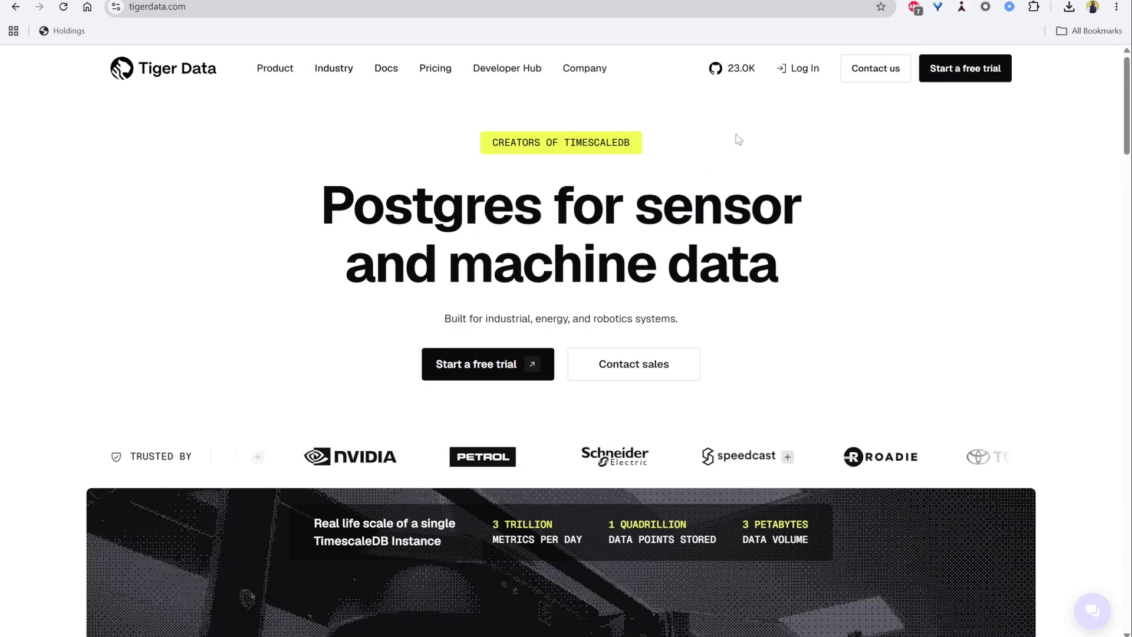
click(952, 69)
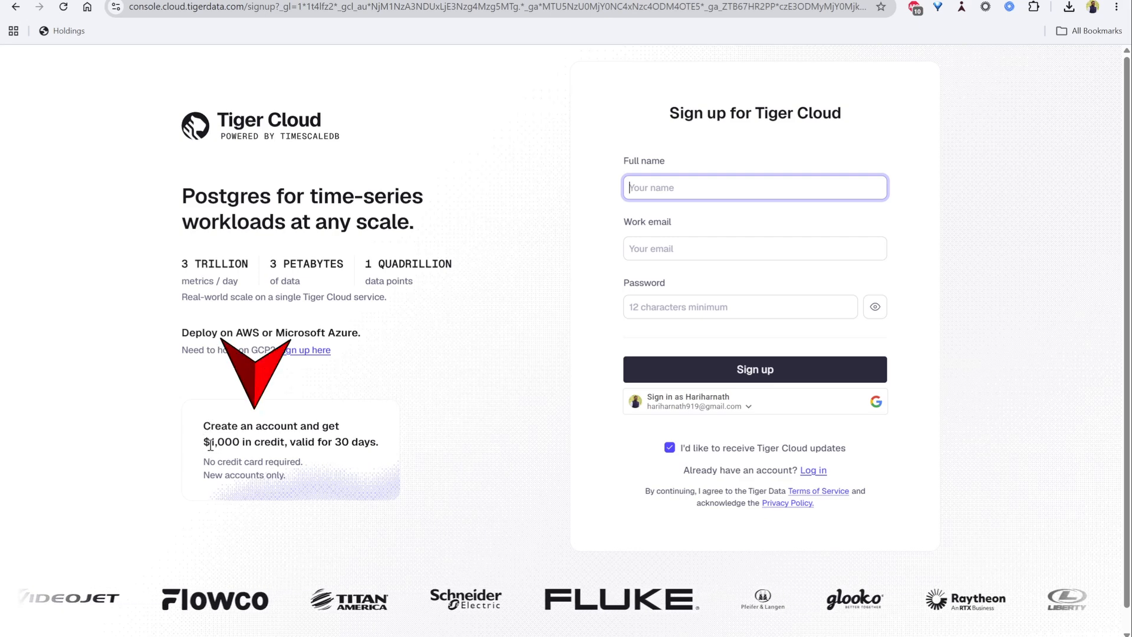
click(283, 487)
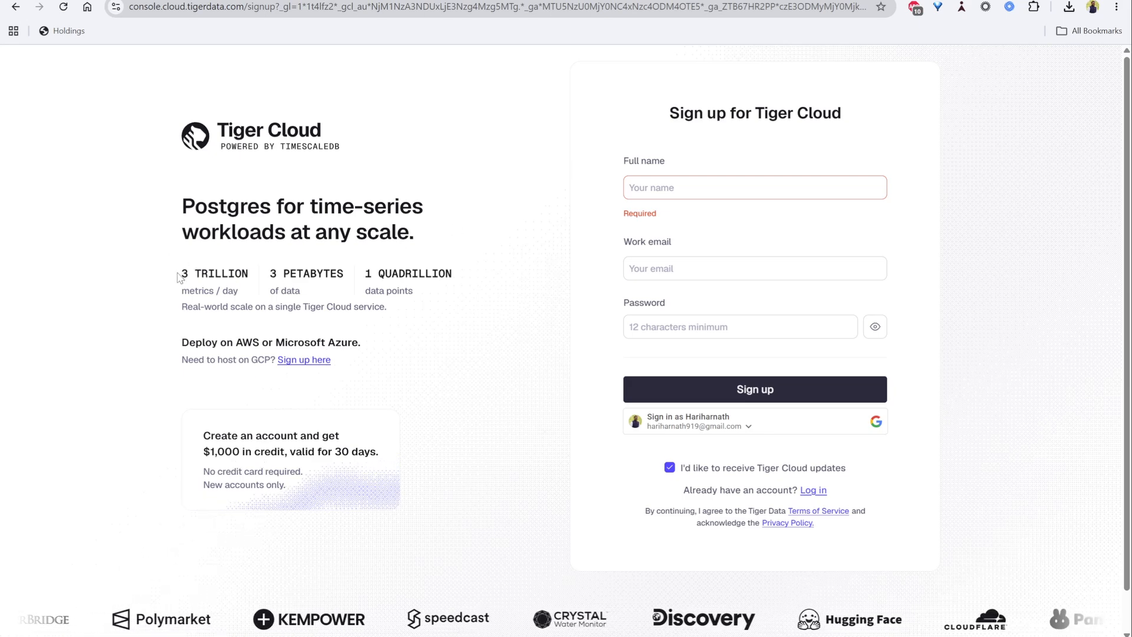
- Examine the scale figures listed beside the sign-up form
drag(179, 278, 286, 309)
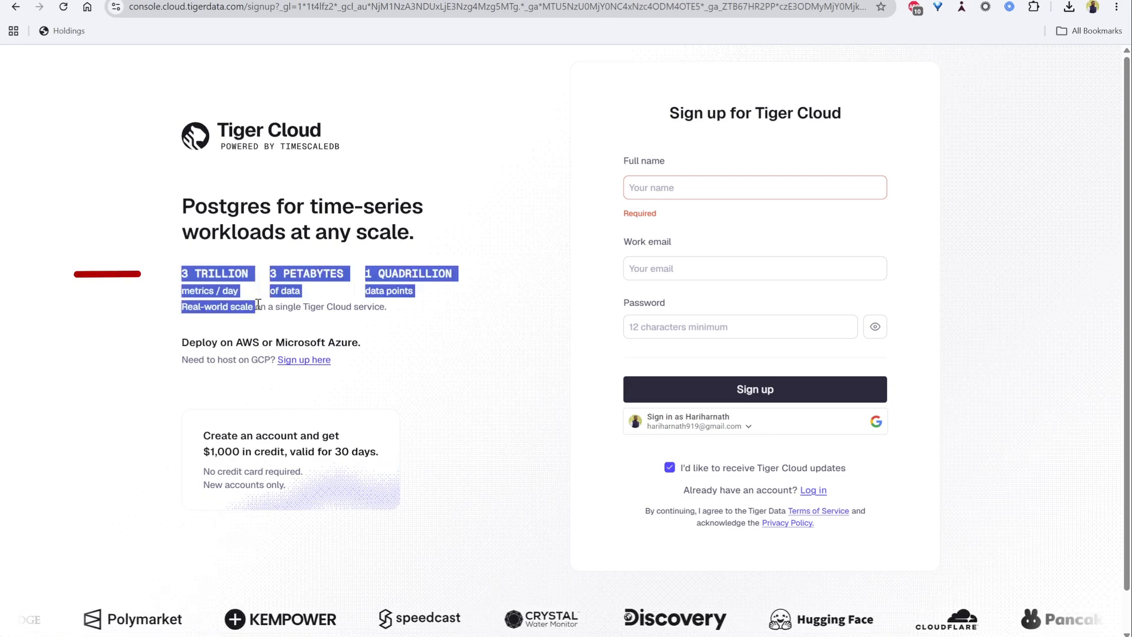
click(293, 296)
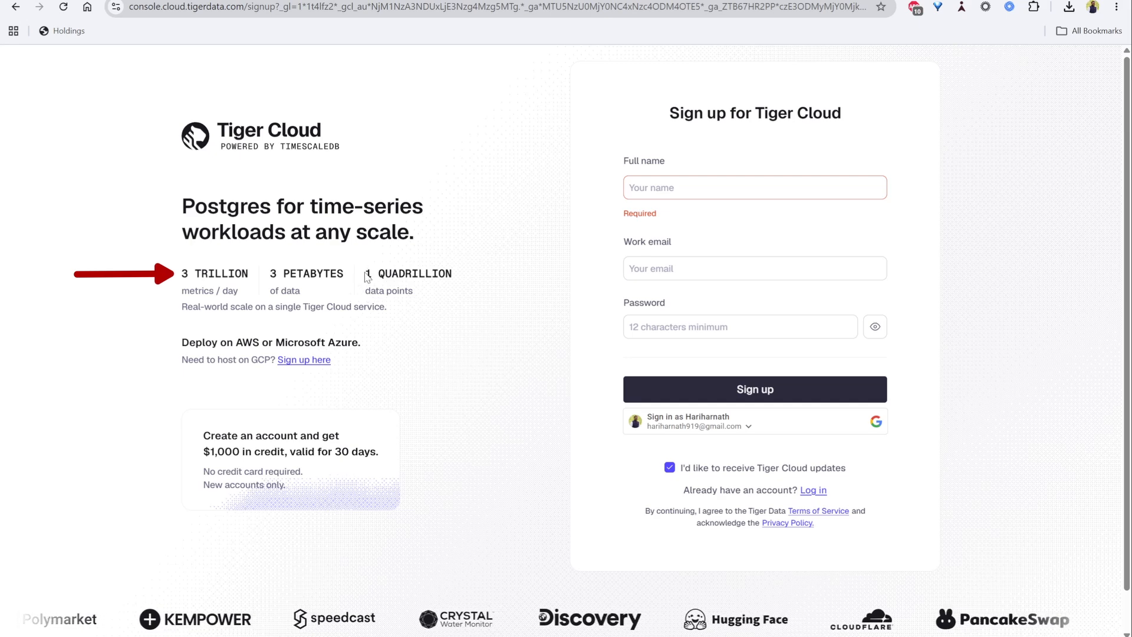
drag(364, 274, 484, 303)
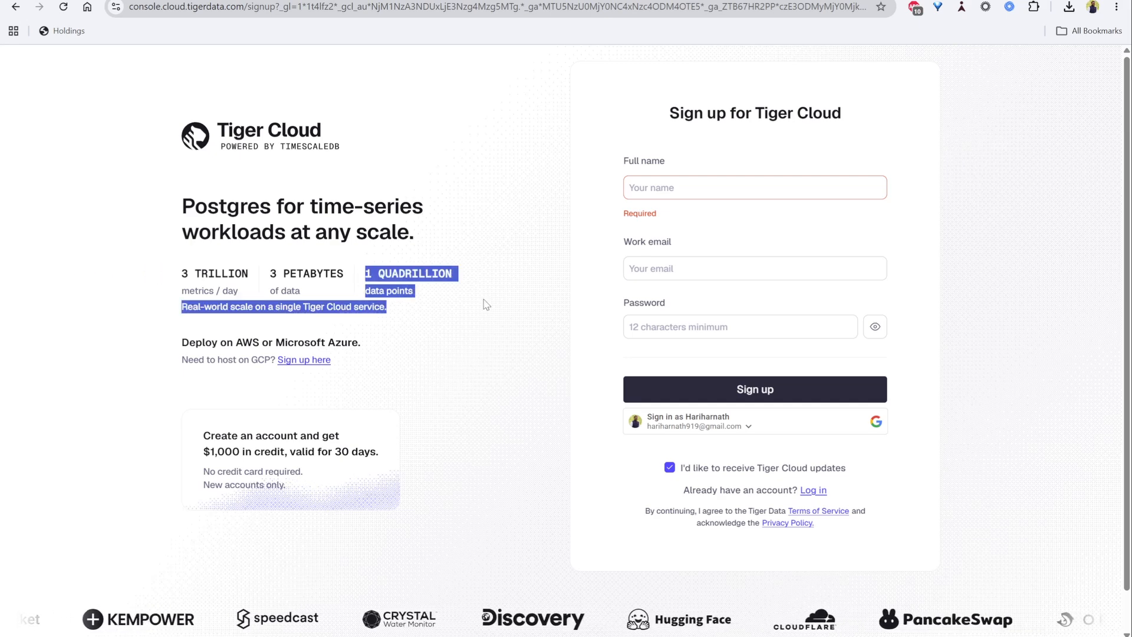
click(484, 304)
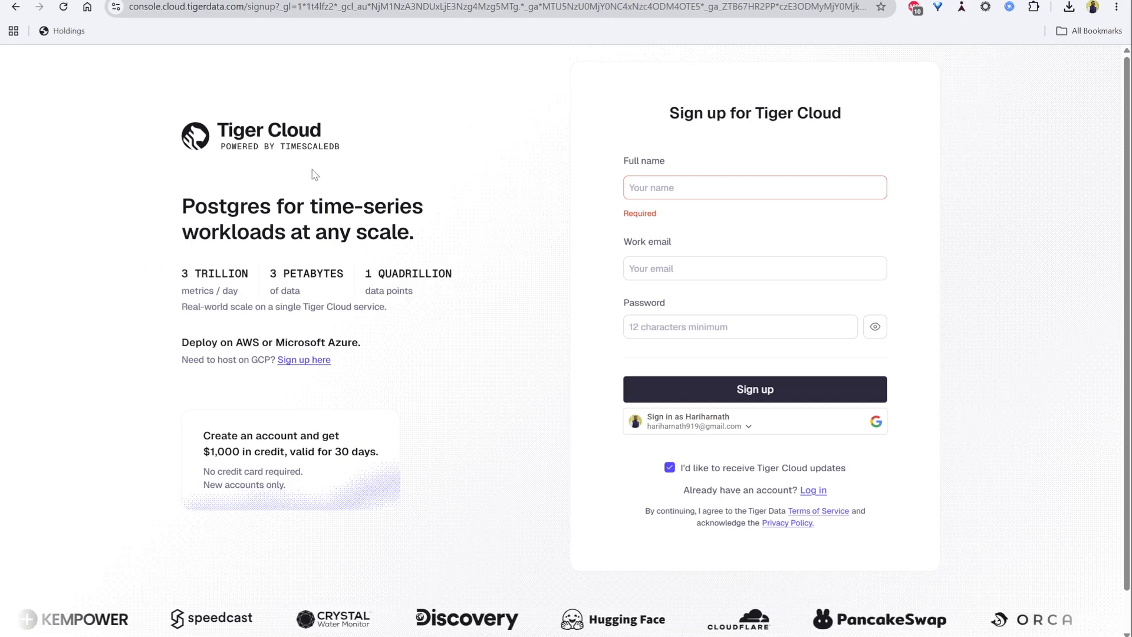
- Fill in the full name, work e-mail and account password from browser autofill, and sign up
click(748, 184)
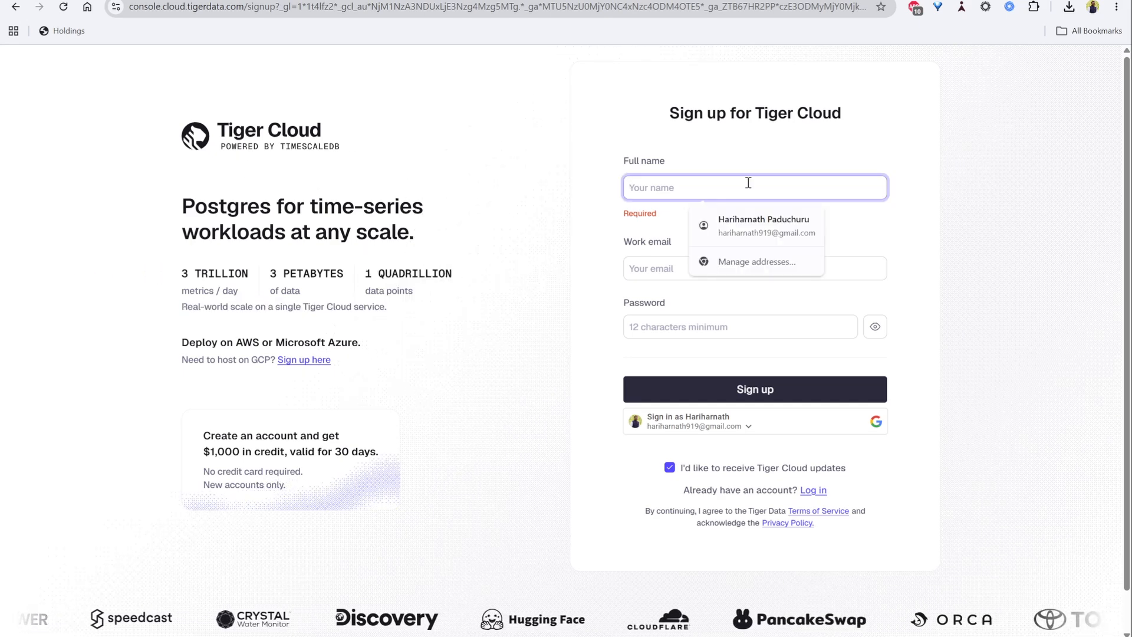
click(925, 205)
click(831, 179)
click(743, 224)
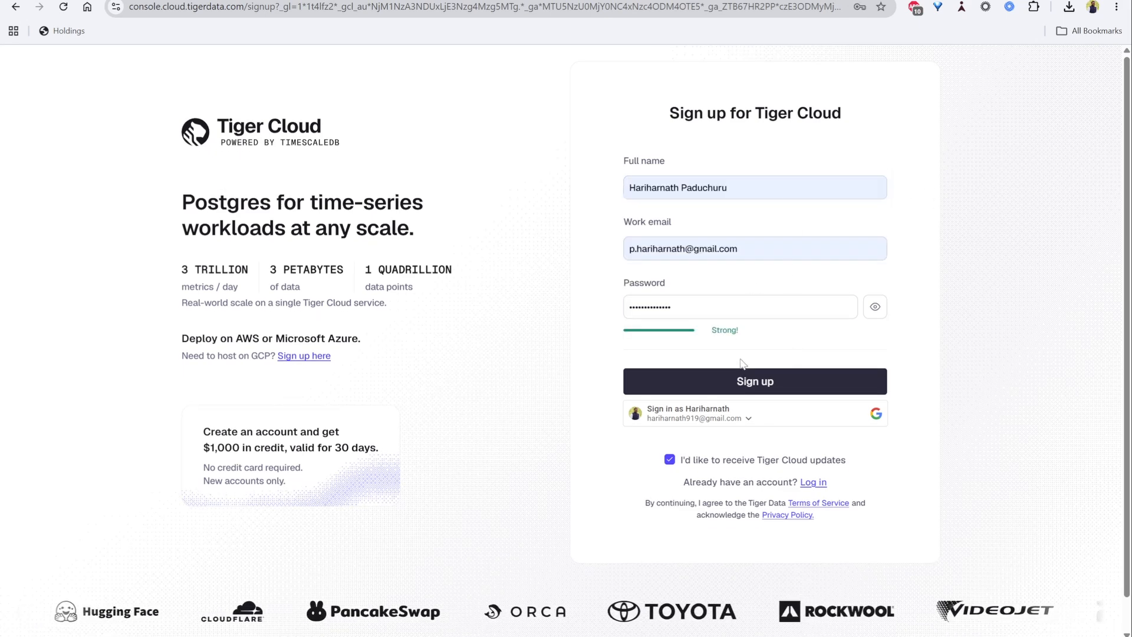
click(769, 386)
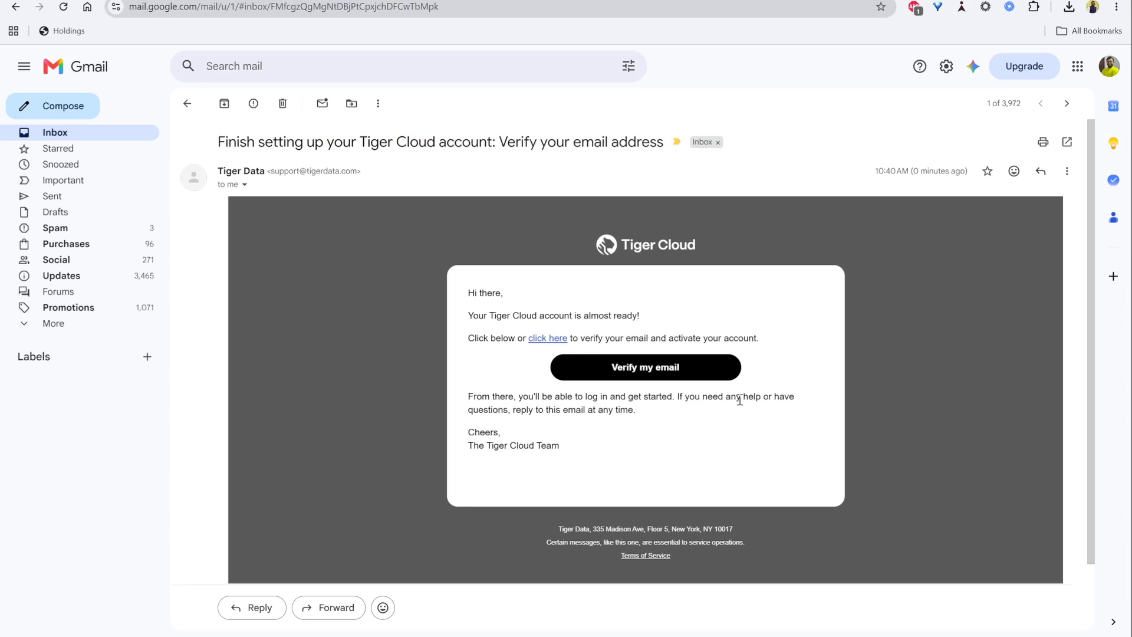
- Verify the e-mail address from the Tiger Cloud message and skip the survey
click(659, 375)
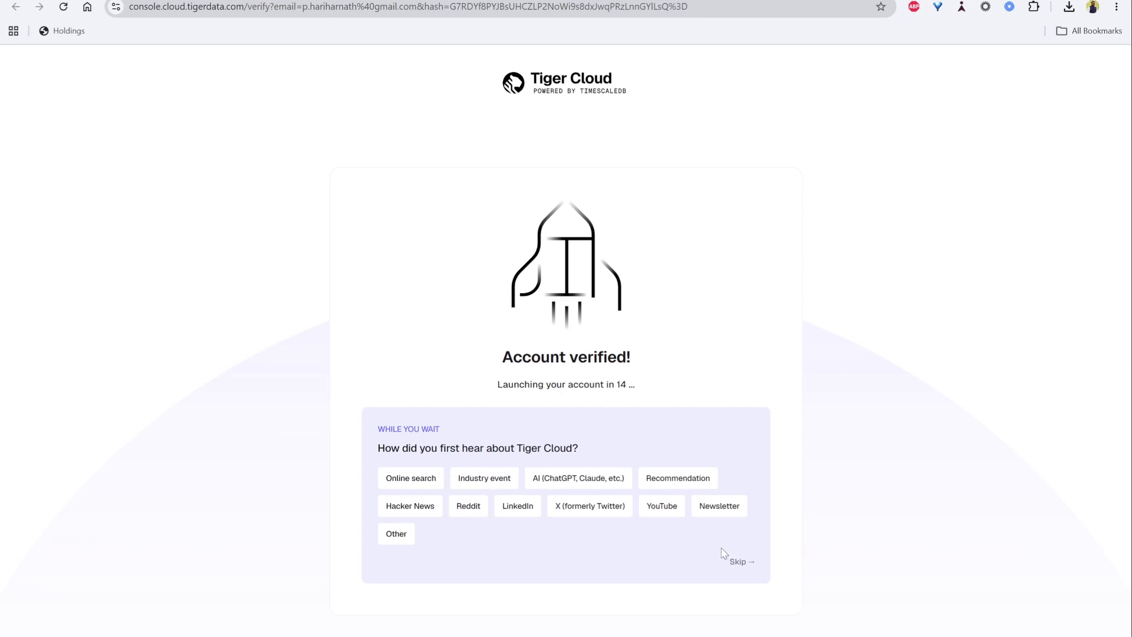
click(742, 560)
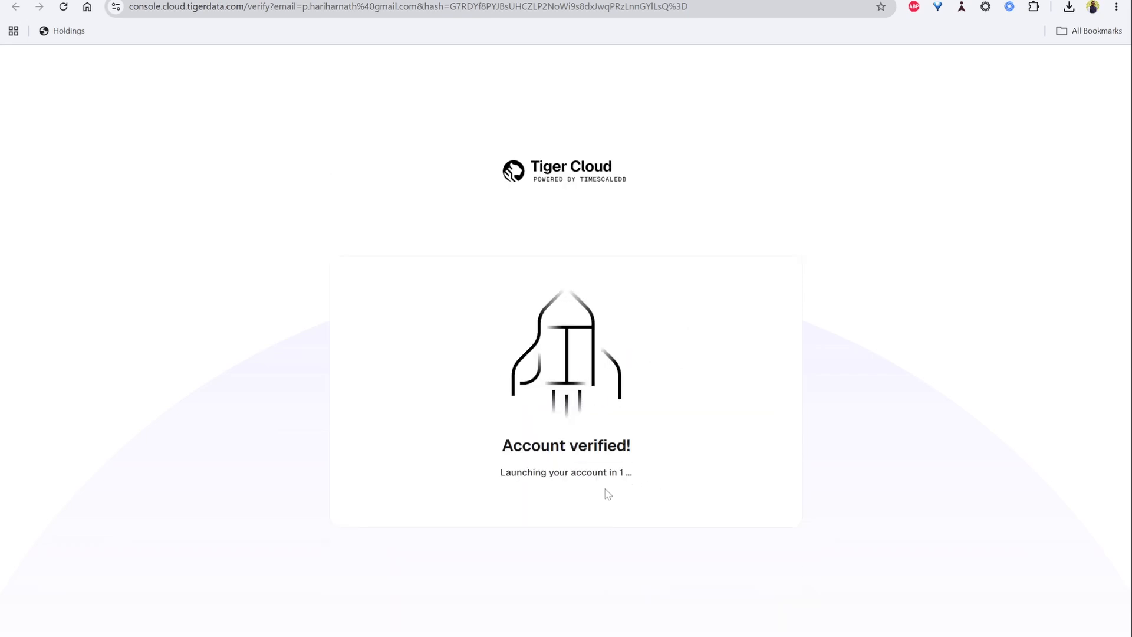
- Review the Always free versus Performance plan comparison
scroll(472, 379, down, 2)
scroll(480, 387, up, 2)
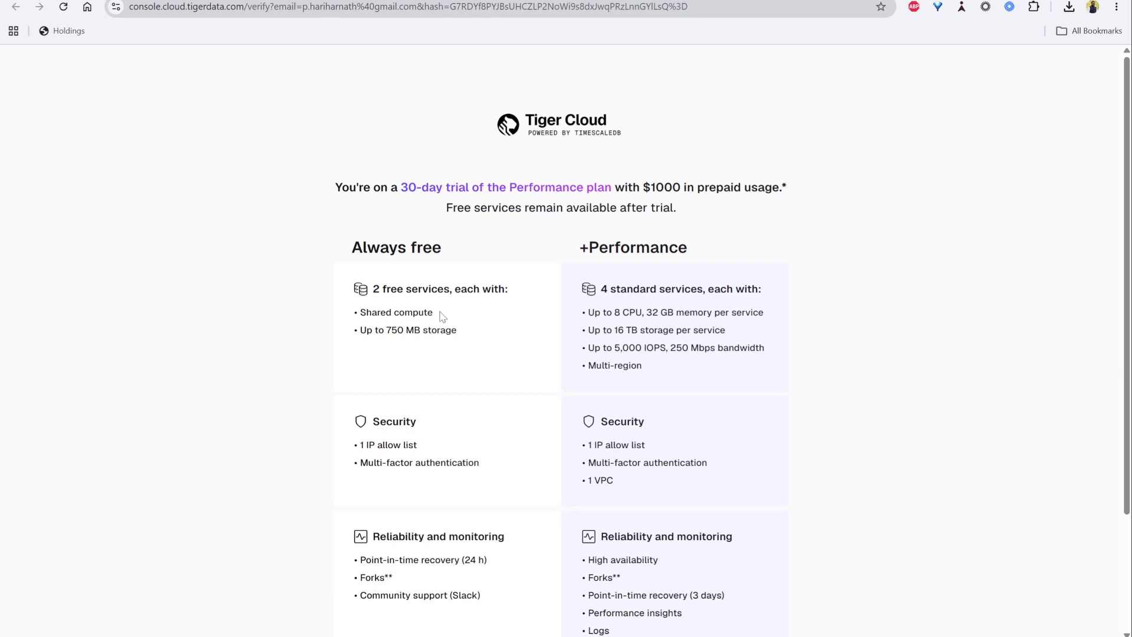
drag(442, 316, 501, 332)
click(357, 323)
click(508, 333)
scroll(505, 341, down, 2)
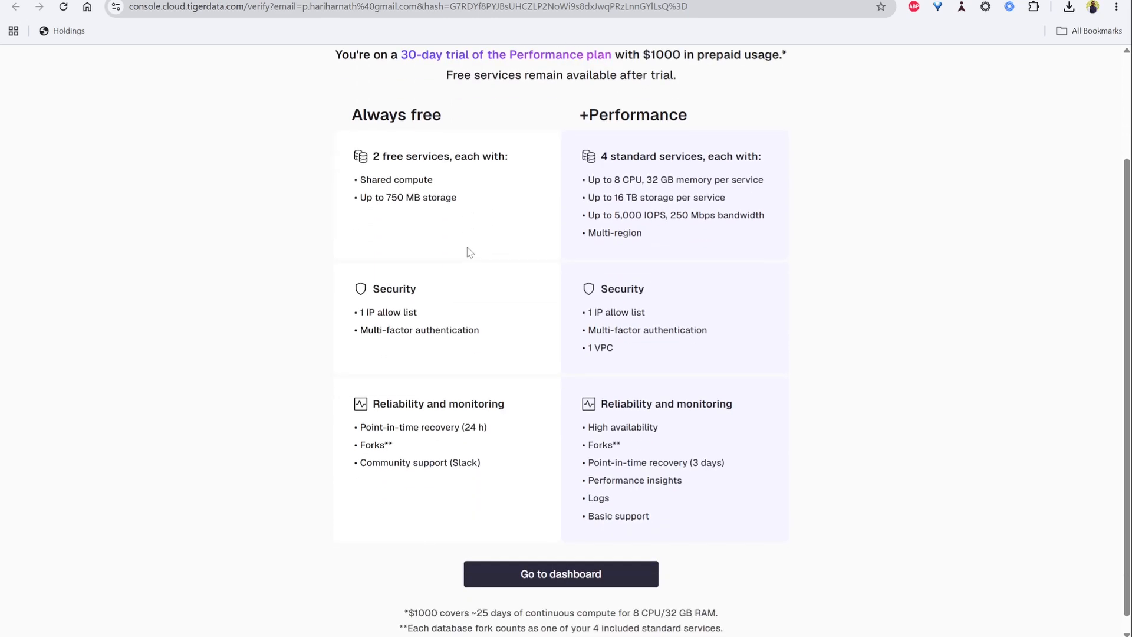
scroll(616, 332, up, 1)
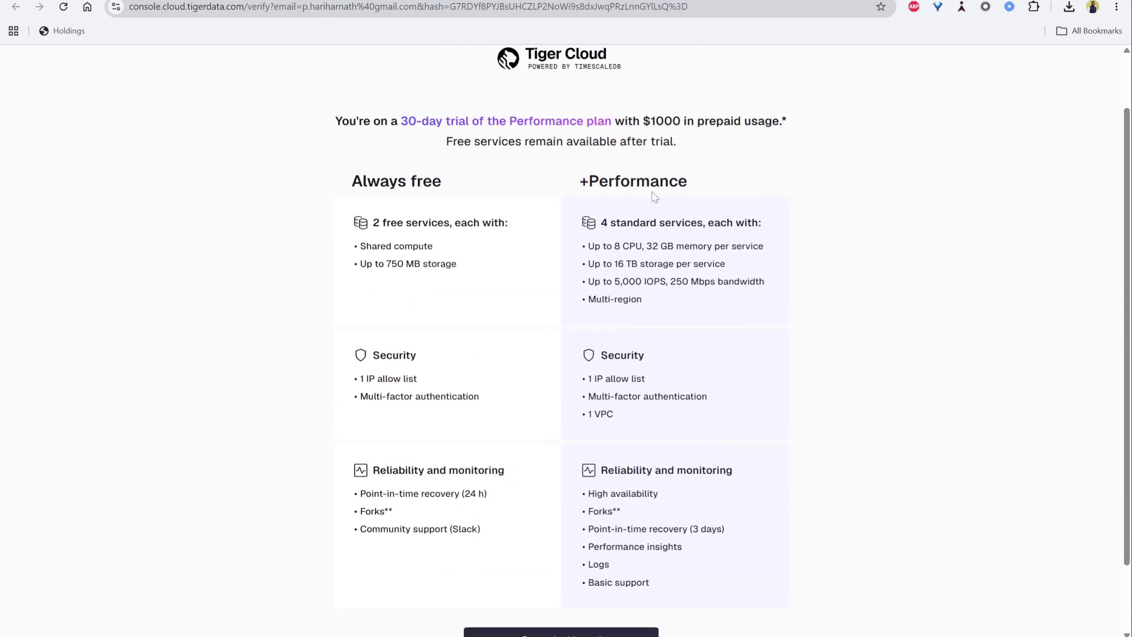
scroll(691, 326, up, 1)
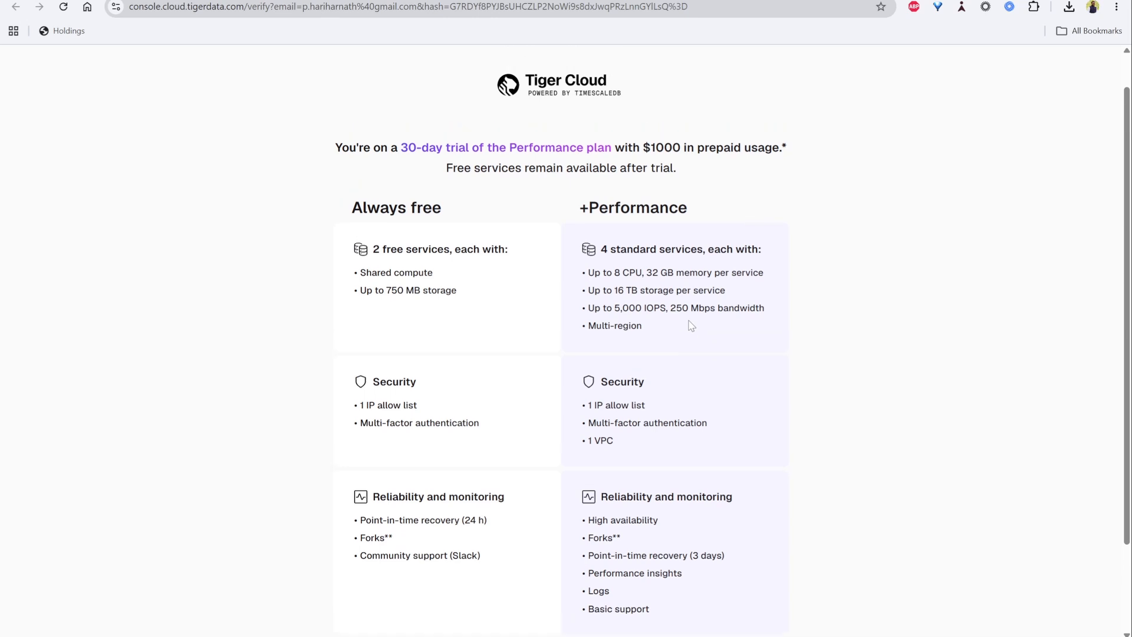
scroll(685, 331, down, 1)
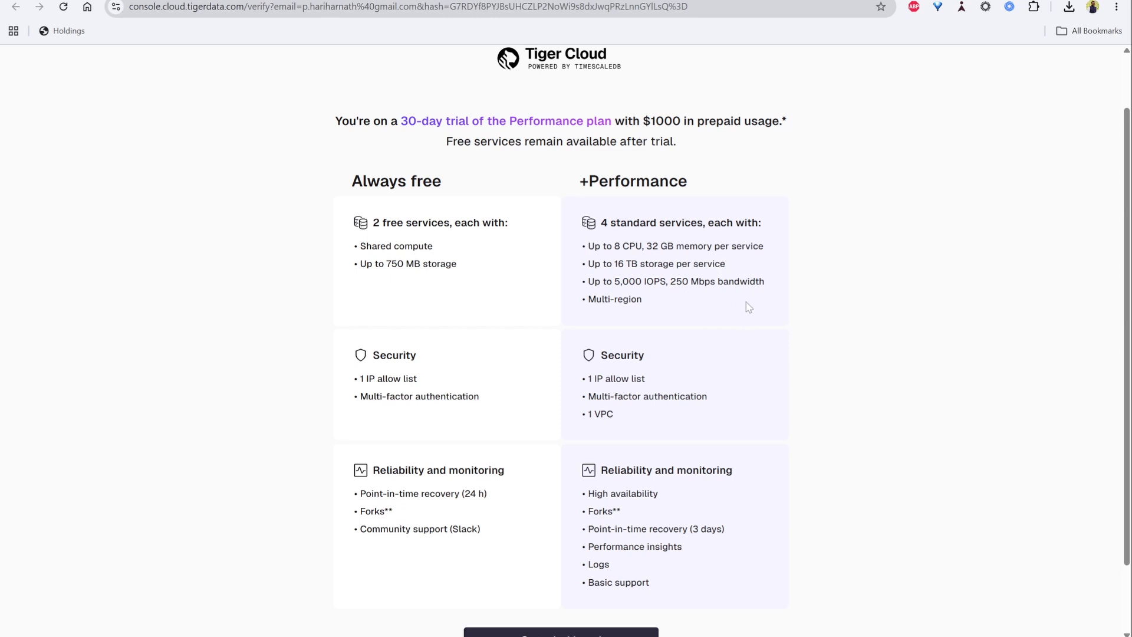
scroll(748, 307, down, 2)
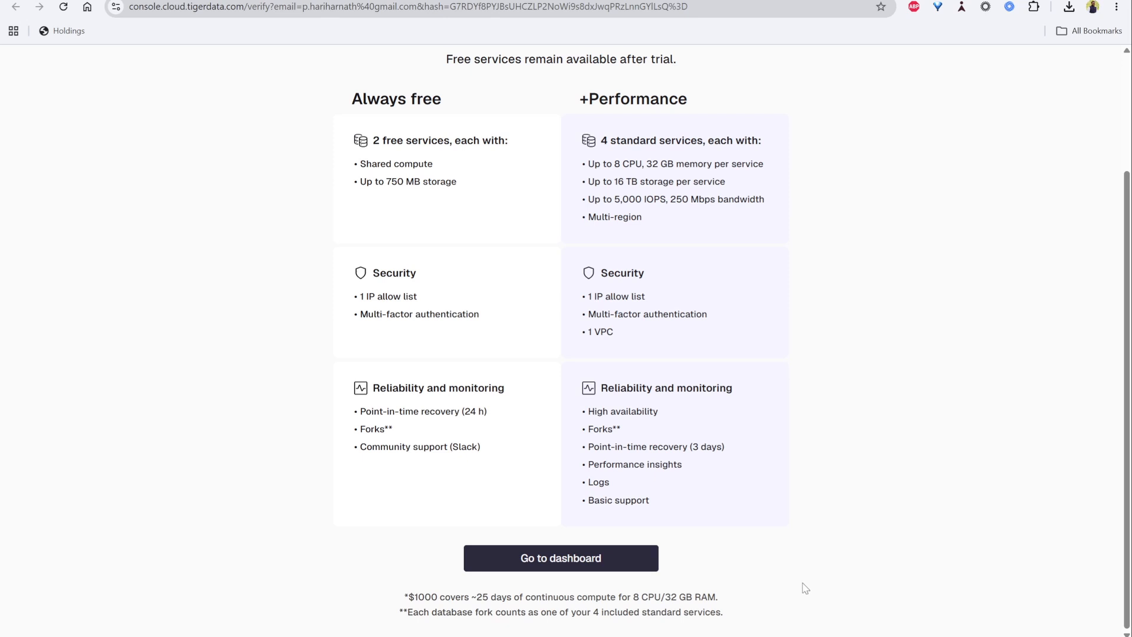
- Go to the dashboard from the trial plan page
drag(406, 599, 472, 597)
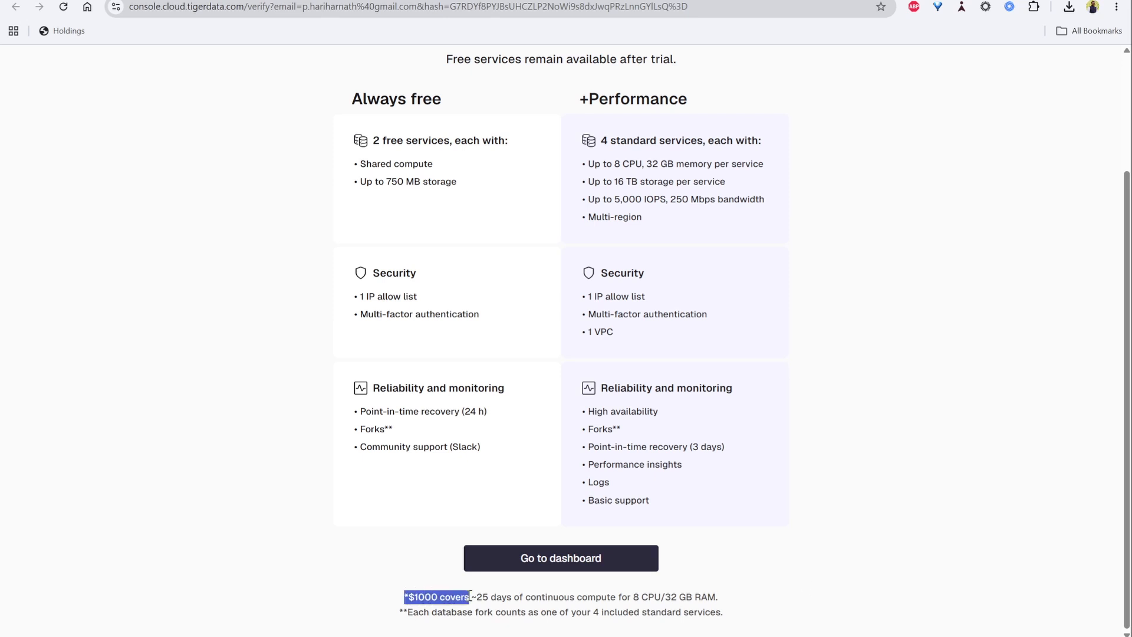
click(497, 597)
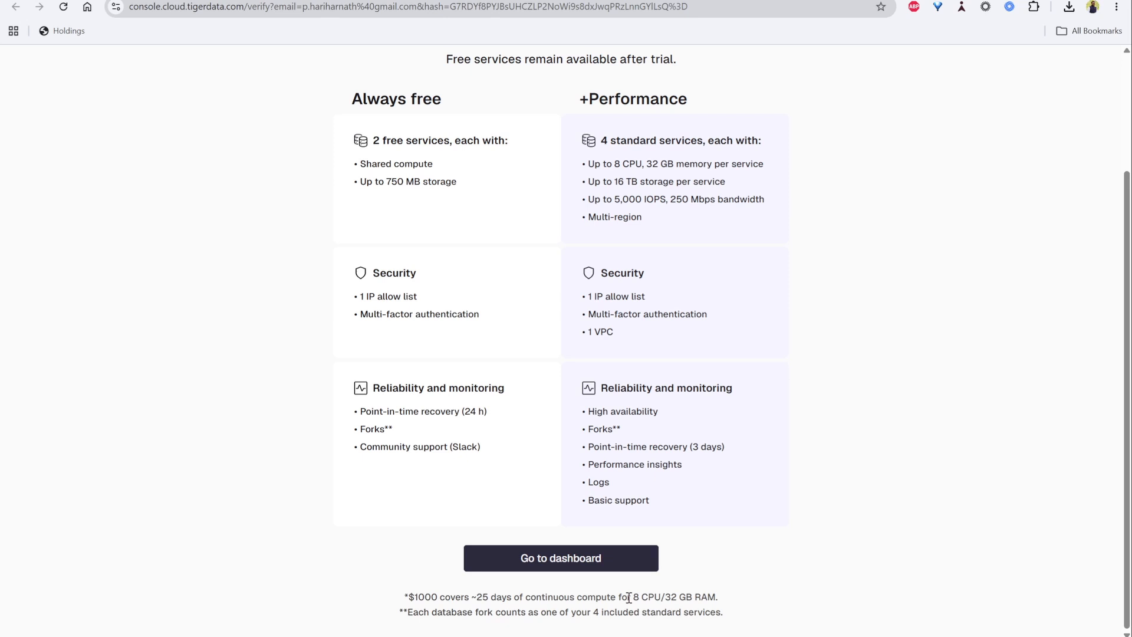
drag(628, 598, 728, 604)
click(790, 607)
double_click(424, 595)
click(716, 609)
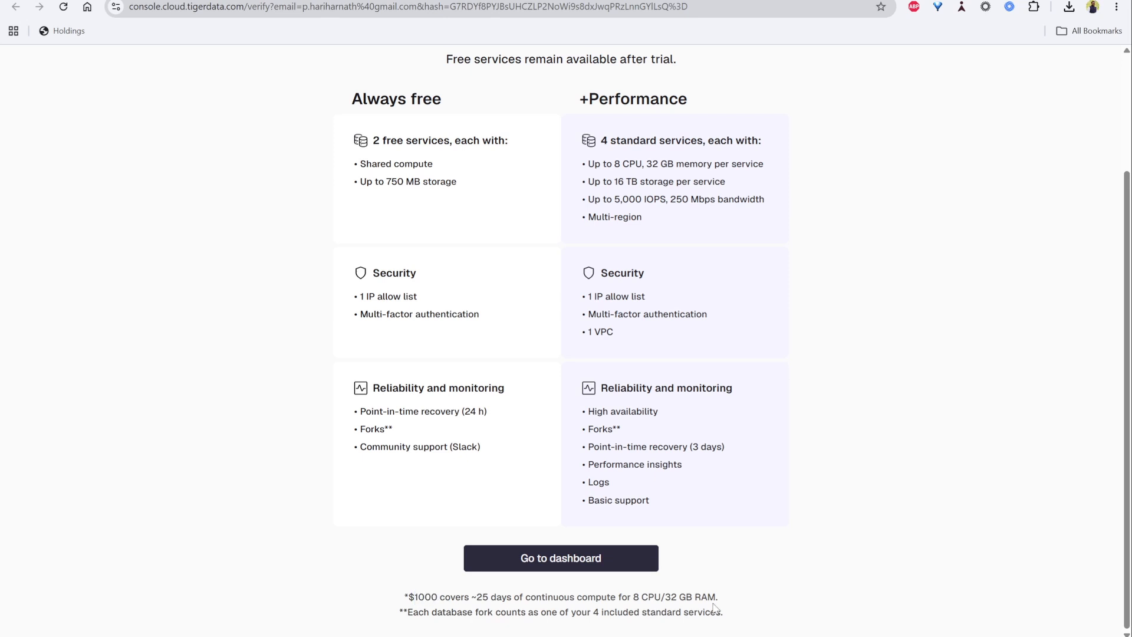
click(565, 559)
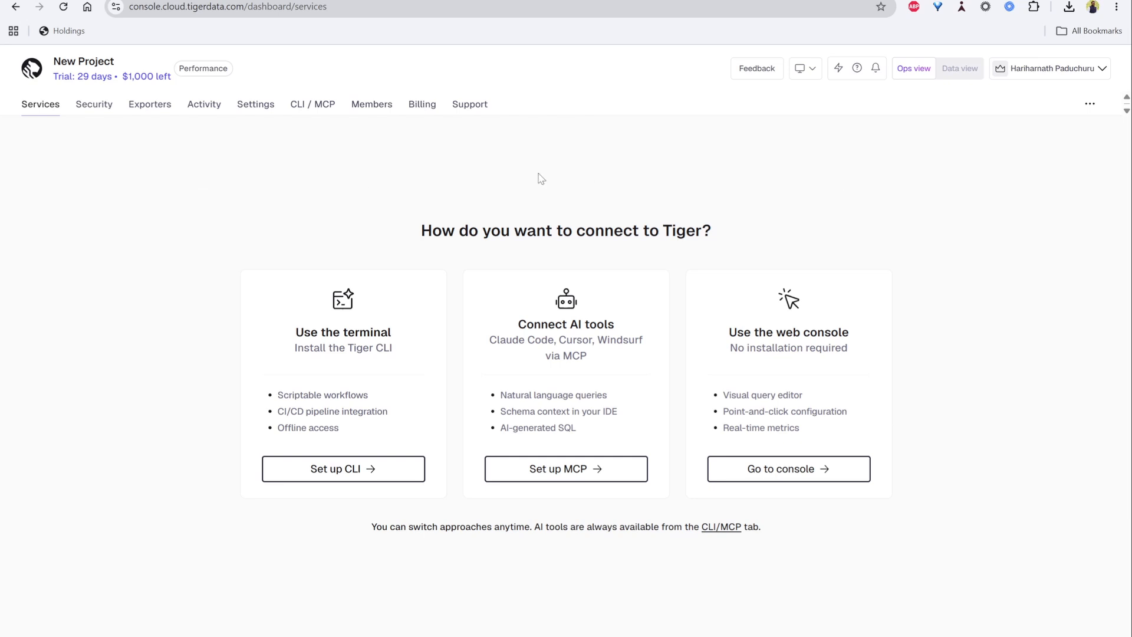
- Choose to connect through the web console
mouse_move(145, 82)
double_click(787, 332)
drag(831, 332, 849, 345)
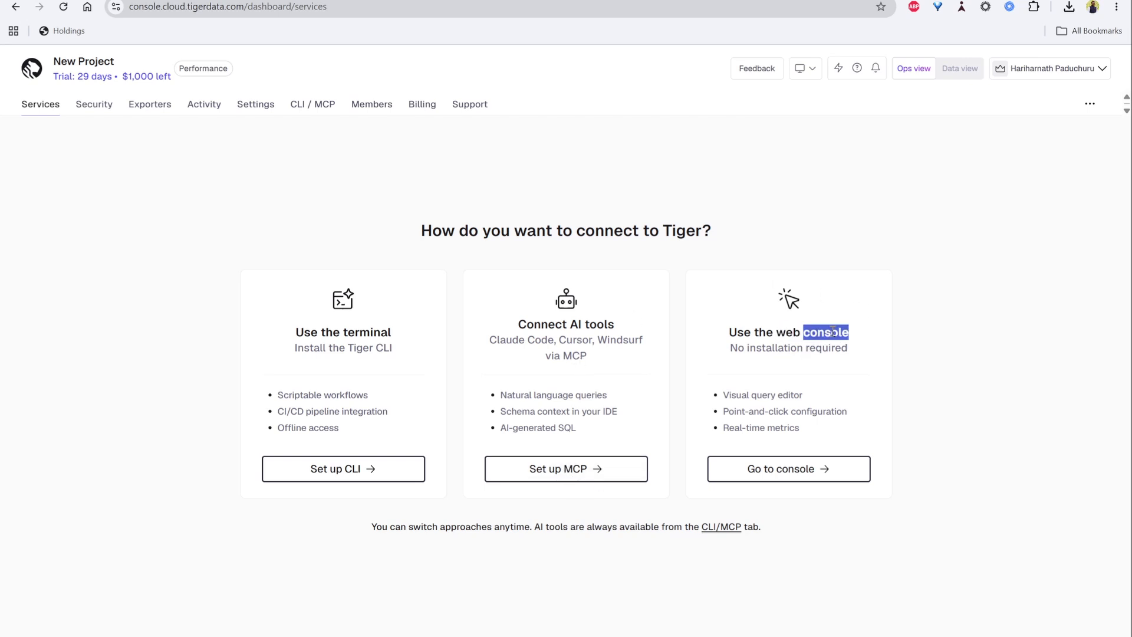
click(941, 350)
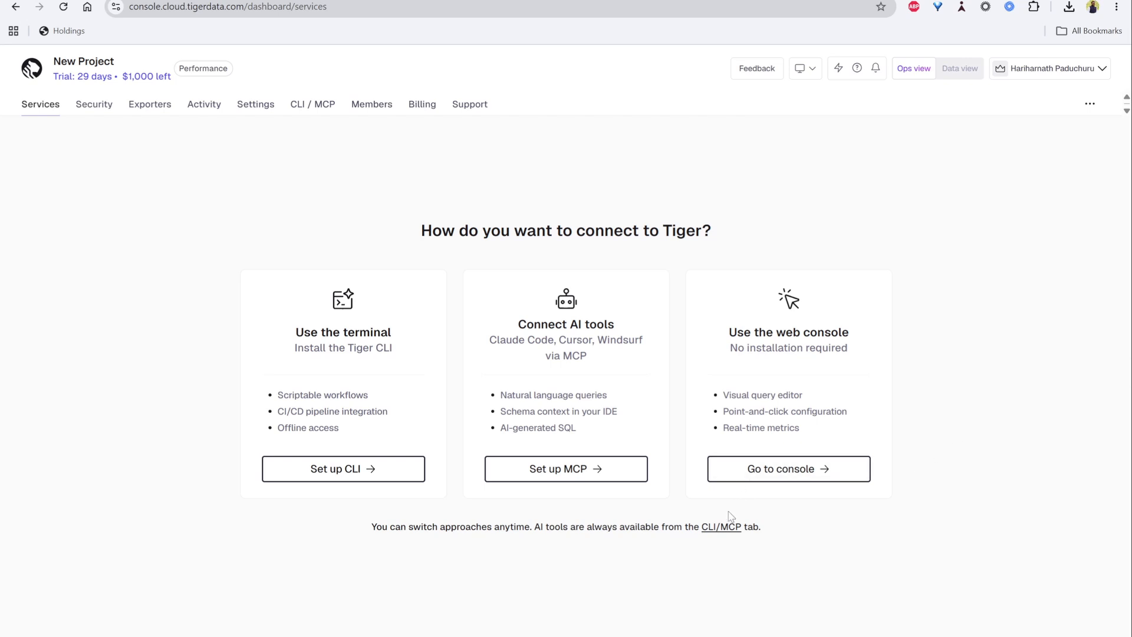
click(807, 476)
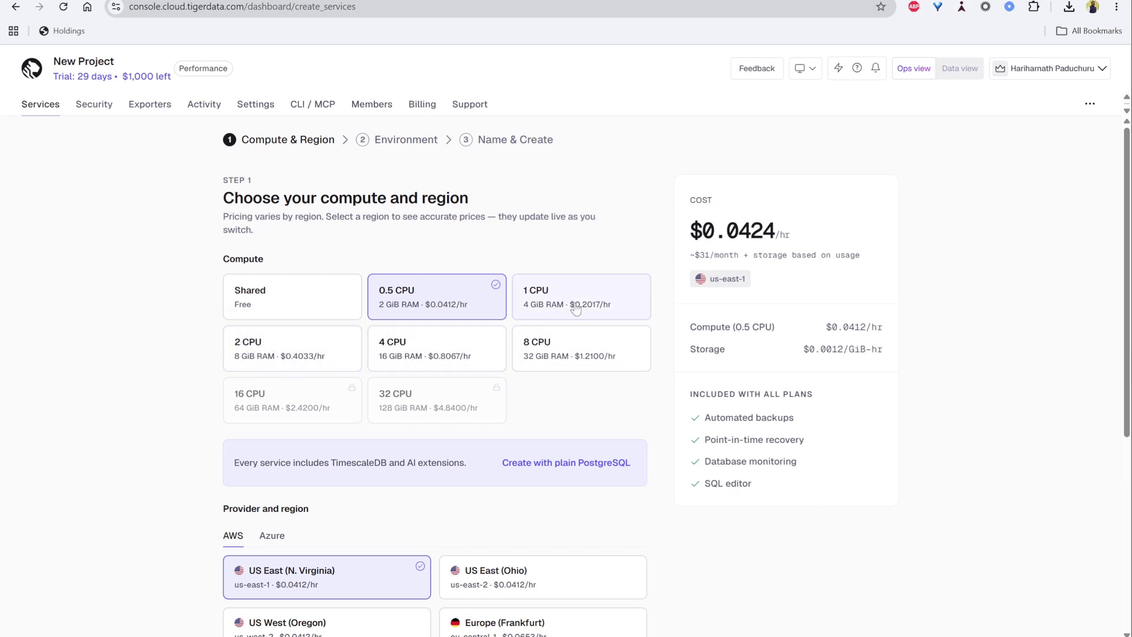
- Select 1 CPU compute in the AWS US East (N. Virginia) region and continue
click(600, 295)
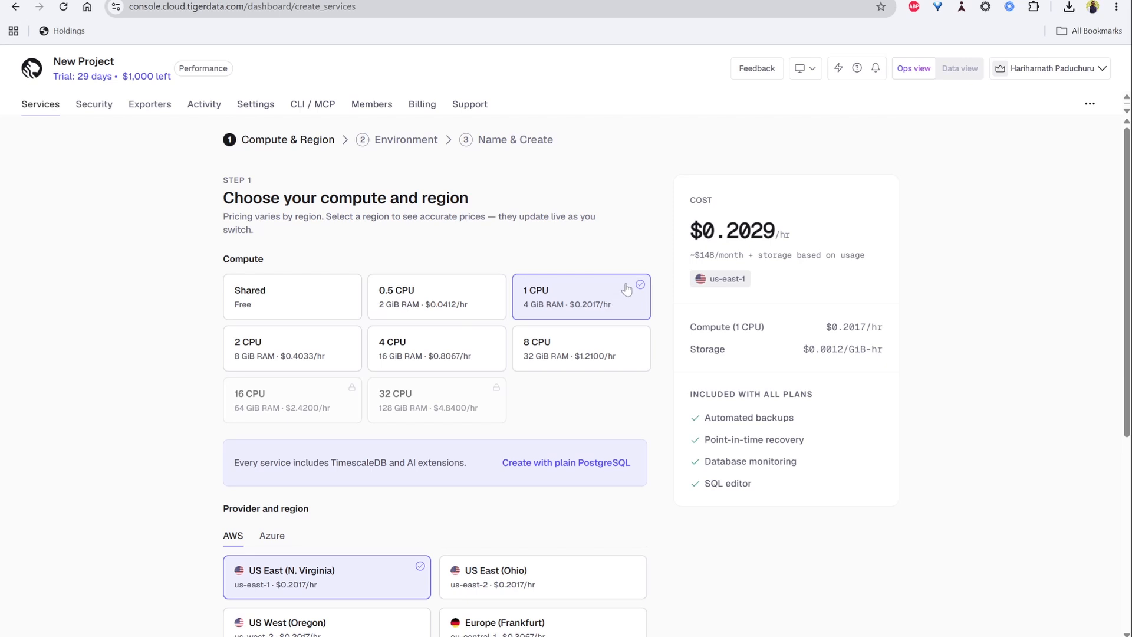
scroll(616, 247, down, 1)
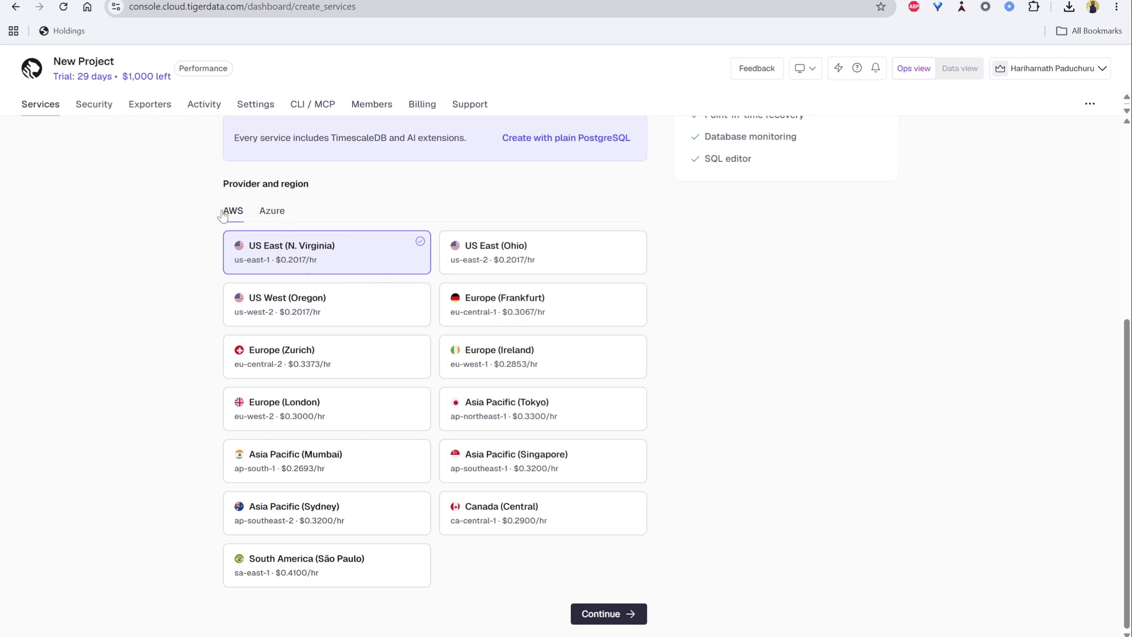
click(273, 211)
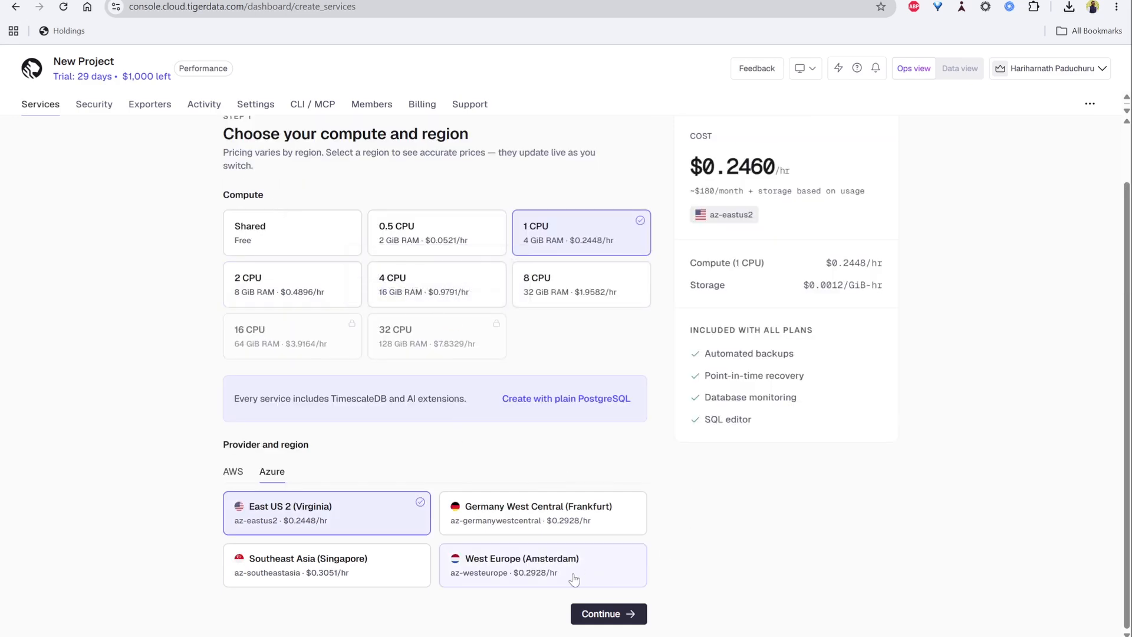
click(233, 473)
scroll(446, 391, down, 5)
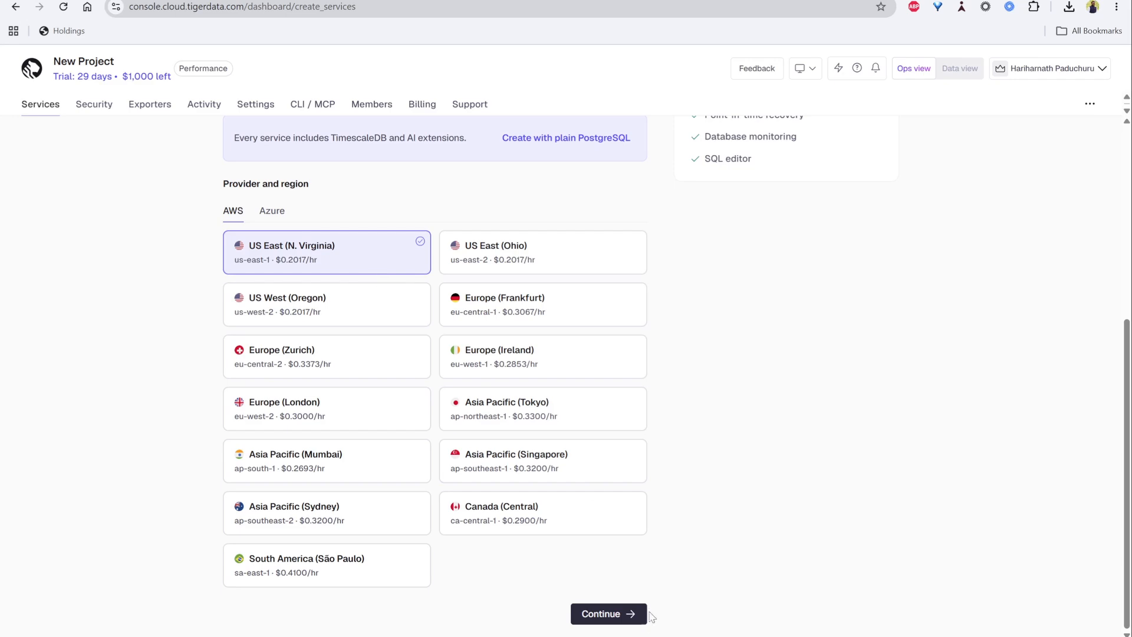
click(608, 613)
- Keep the Development environment with no HA replica and continue to naming
scroll(378, 254, down, 3)
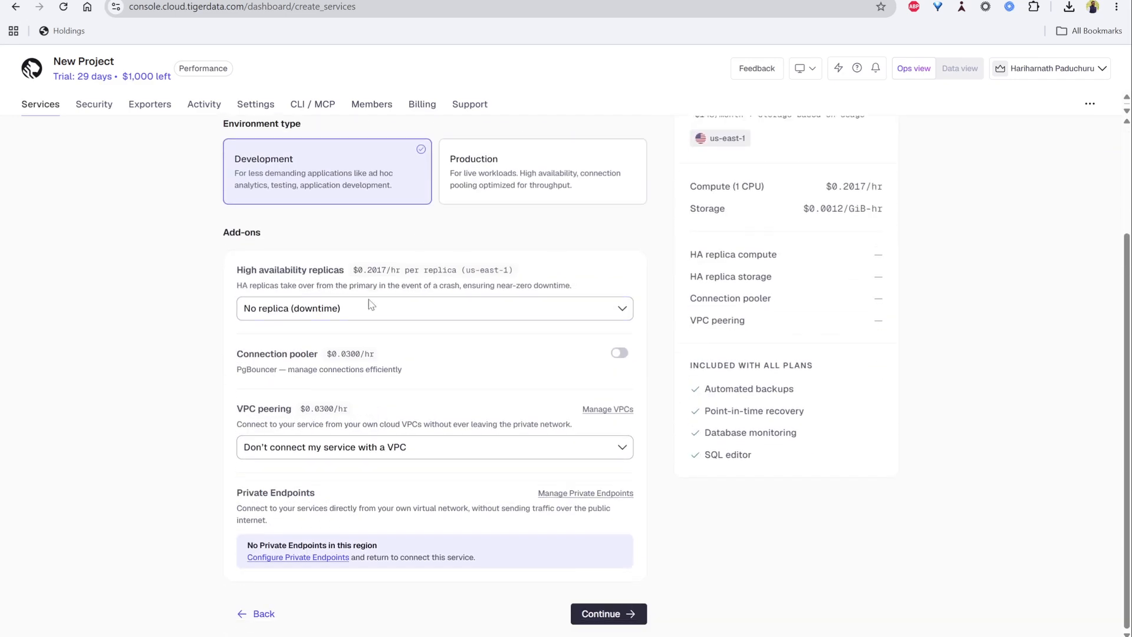
click(519, 311)
click(593, 288)
click(620, 616)
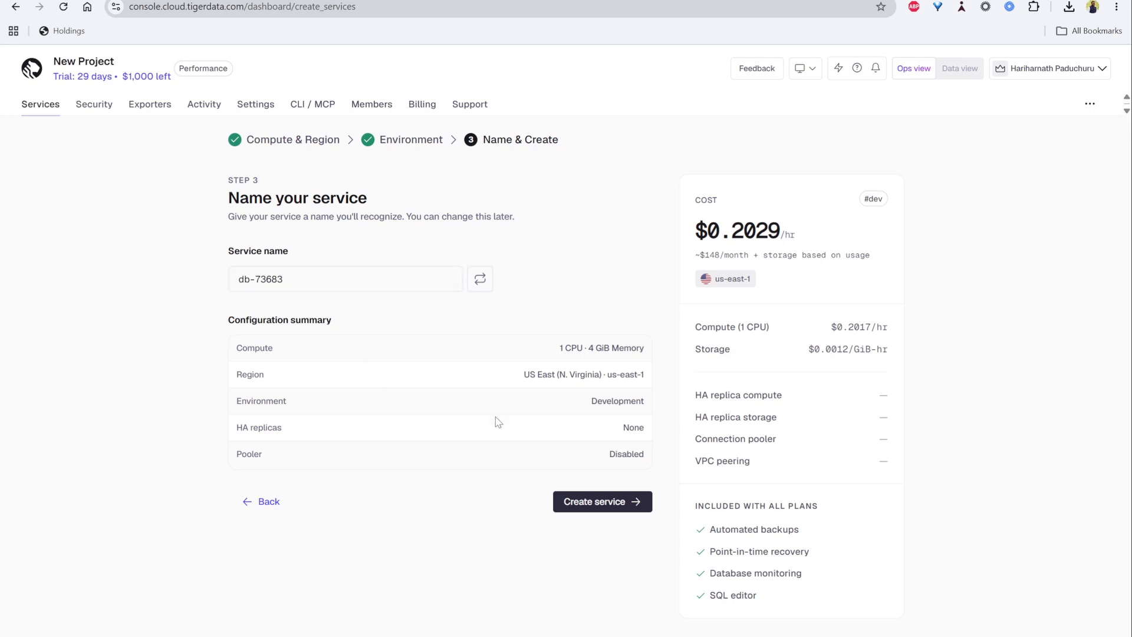
- Create the service and view its configuration download options
click(624, 502)
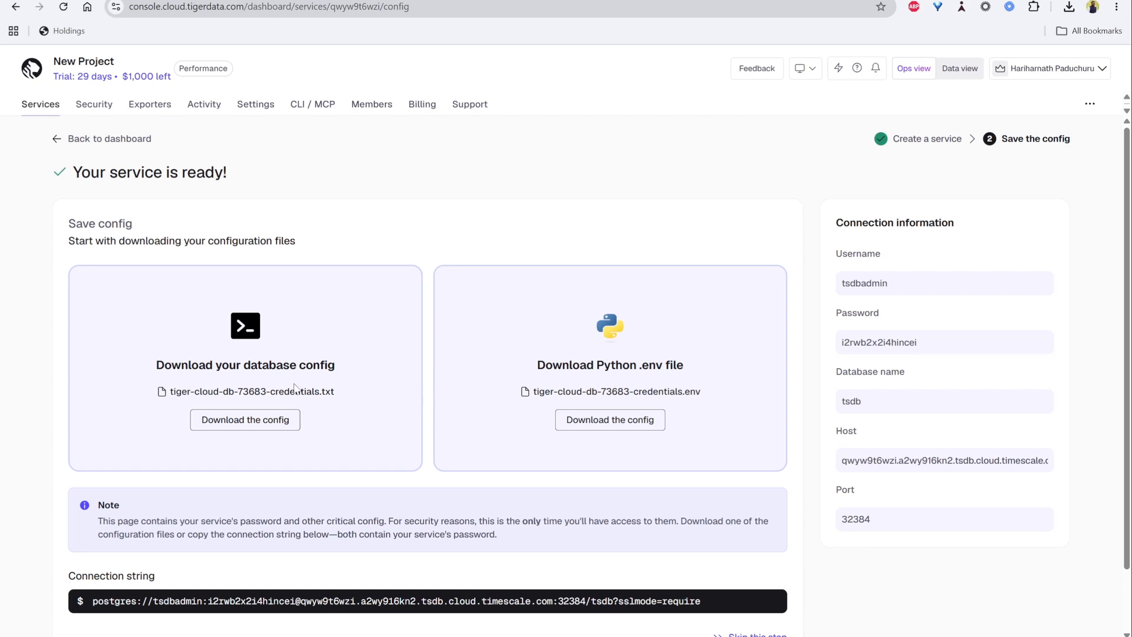
double_click(620, 365)
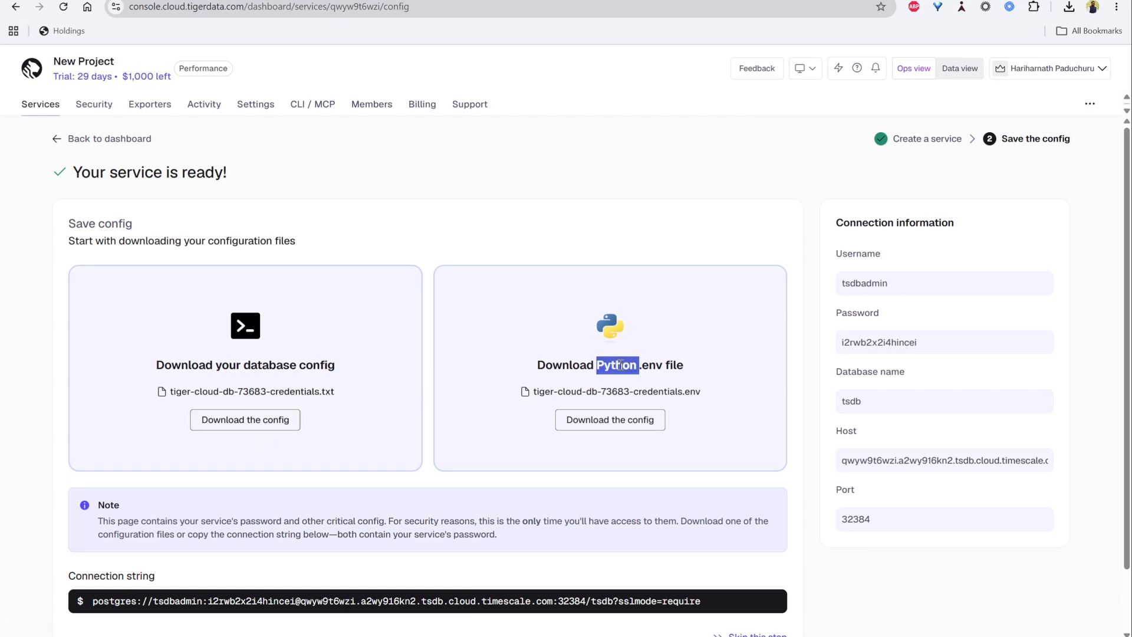
click(718, 357)
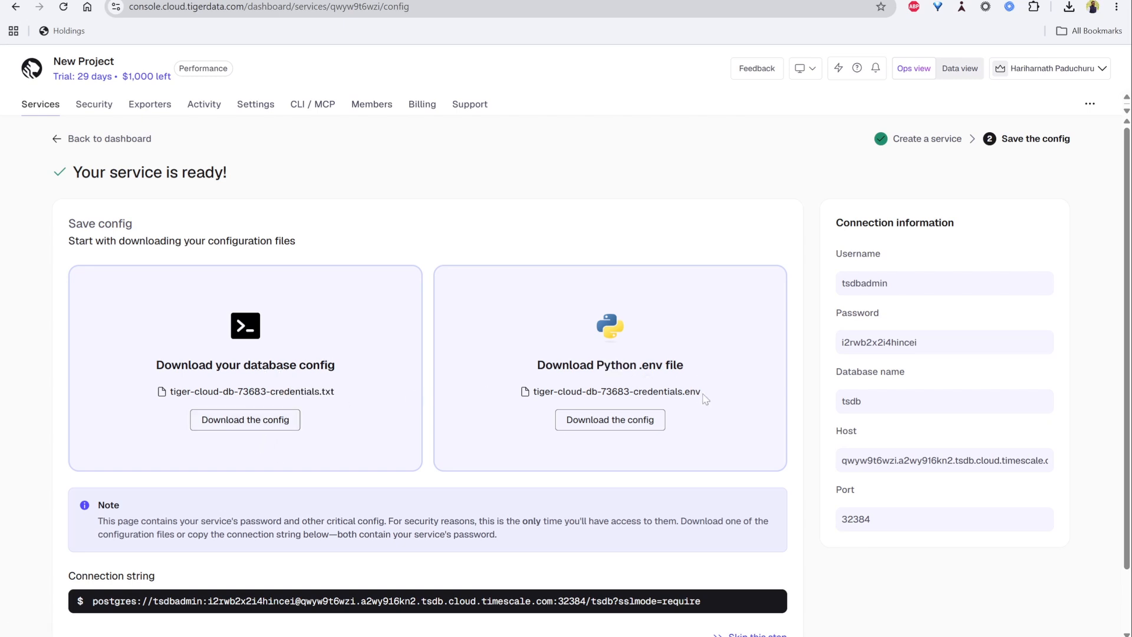
double_click(311, 392)
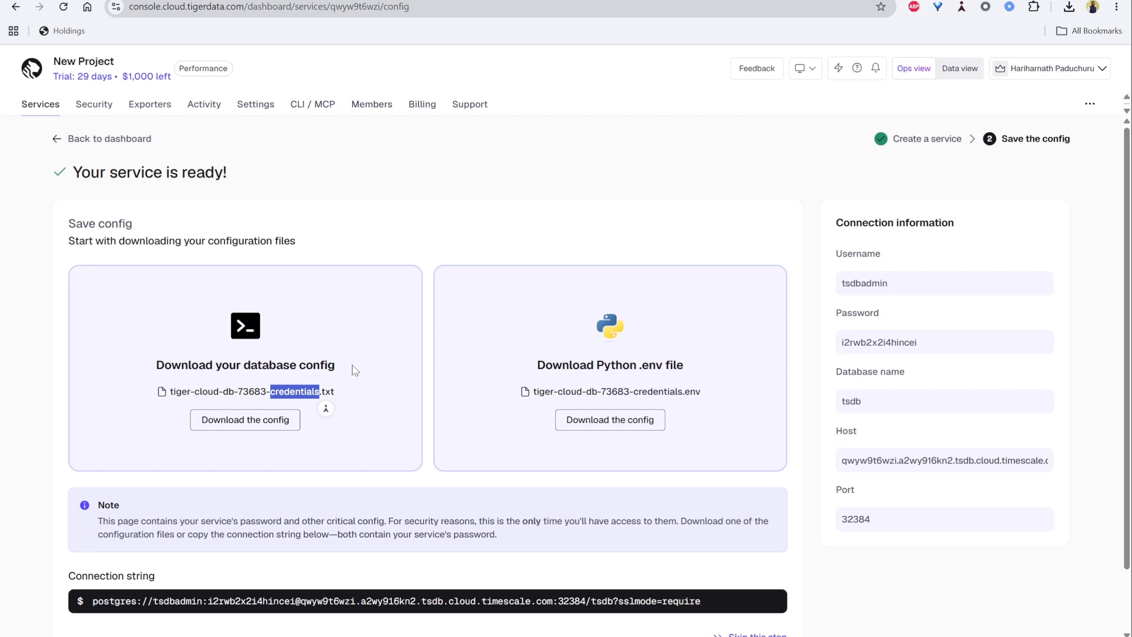
- Download the database configuration text file and close the SQL editor panel
click(309, 363)
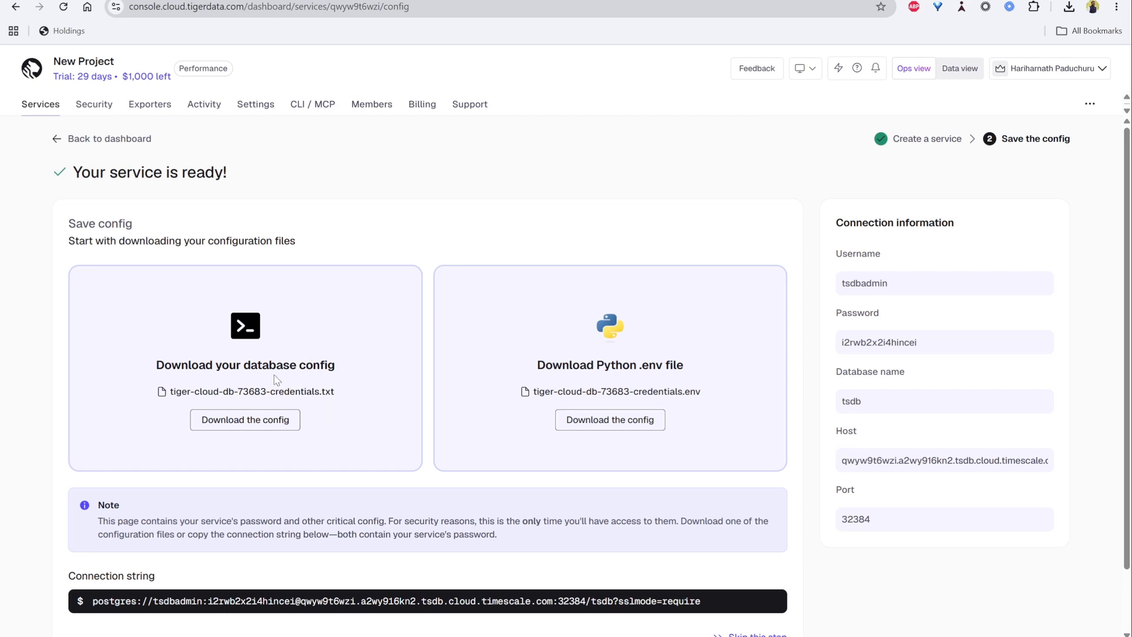
click(247, 426)
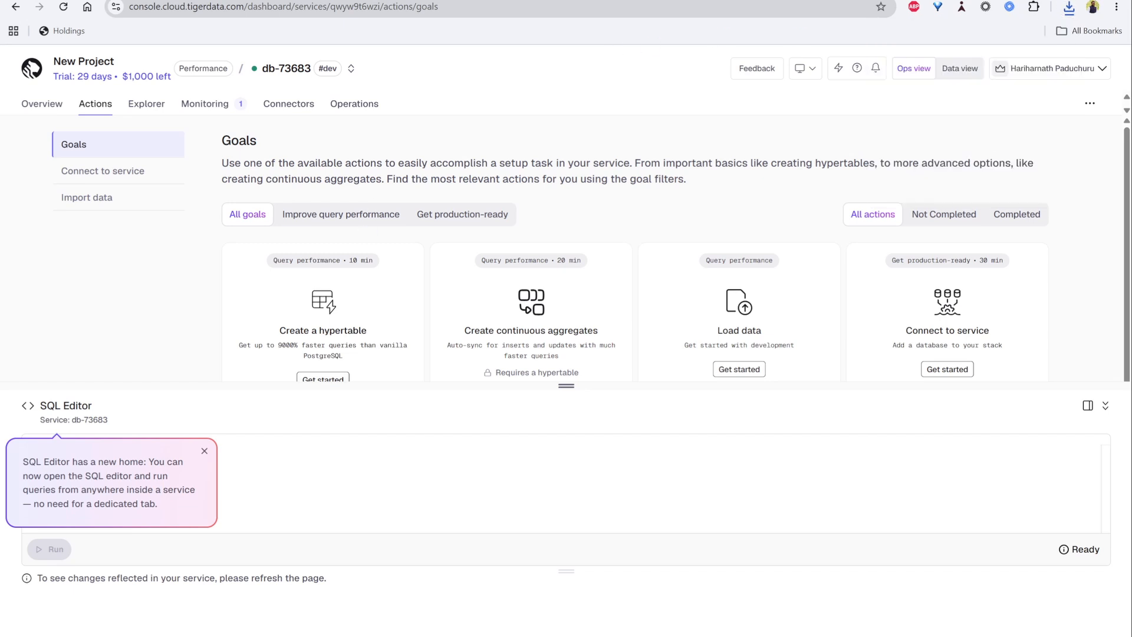
click(528, 424)
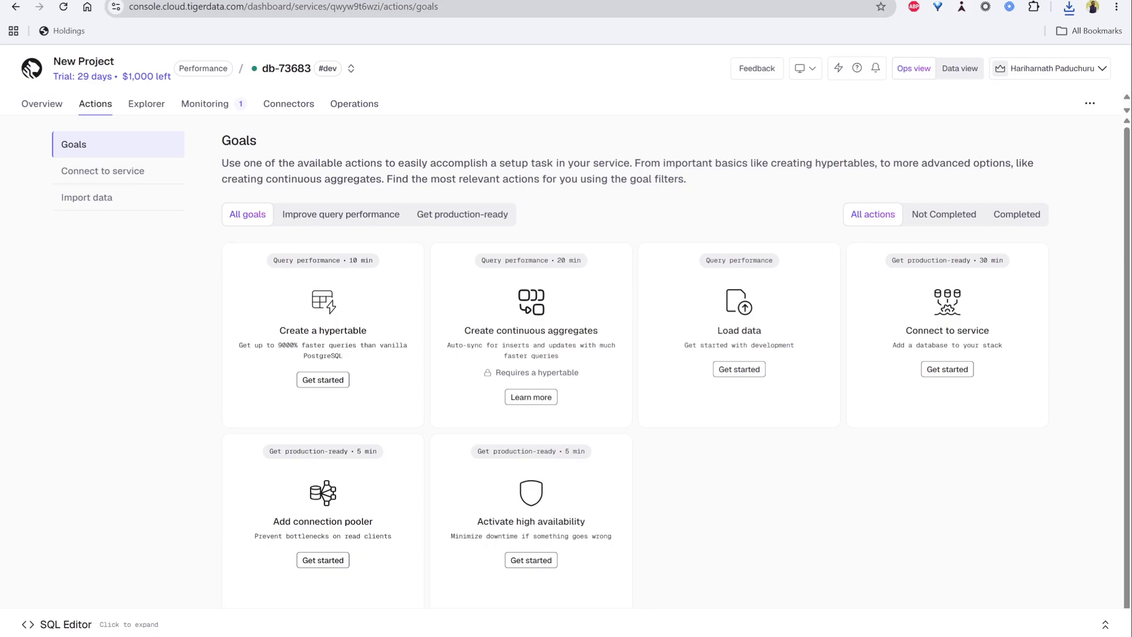
- Search the web for pgadmin in a new tab and open the pgAdmin website
key(ctrl+t)
text(pgadm)
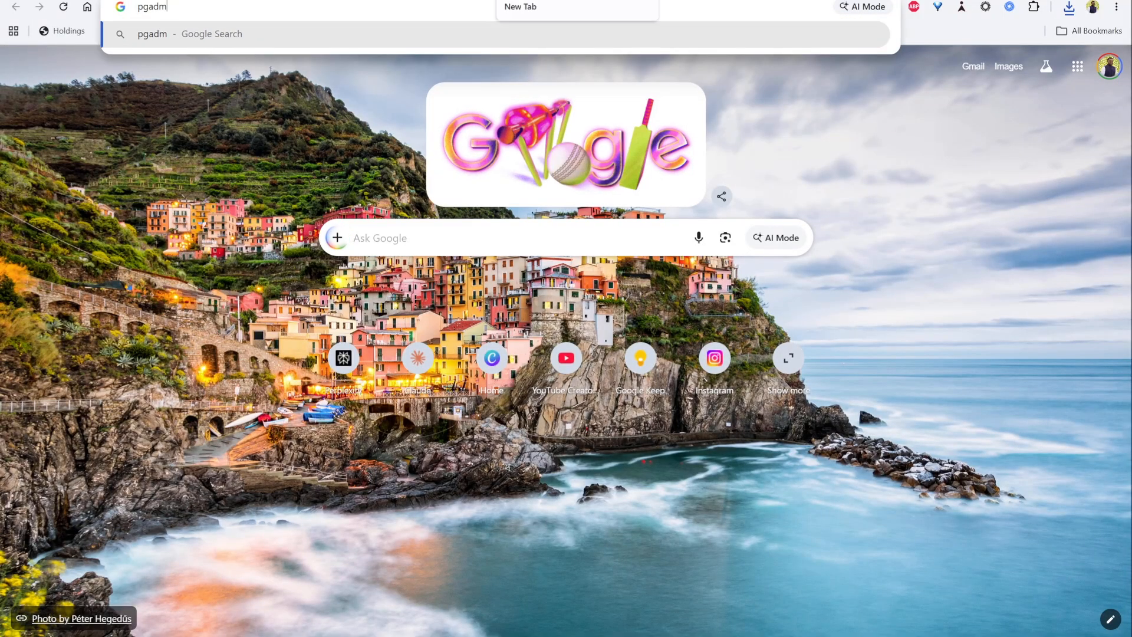
text(in)
key(Return)
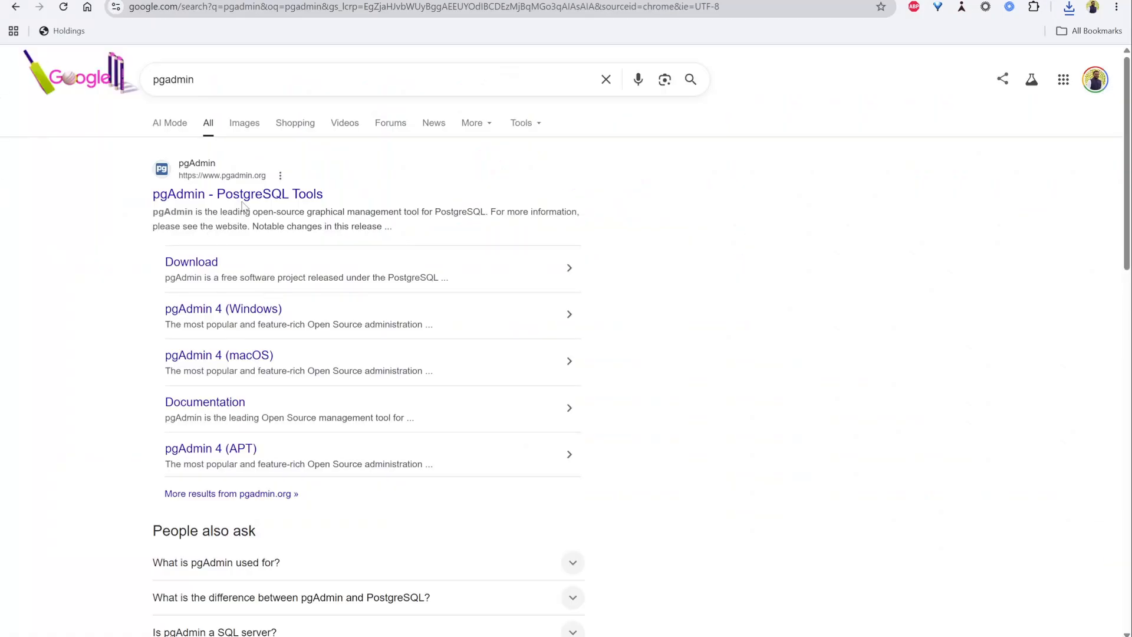
click(224, 198)
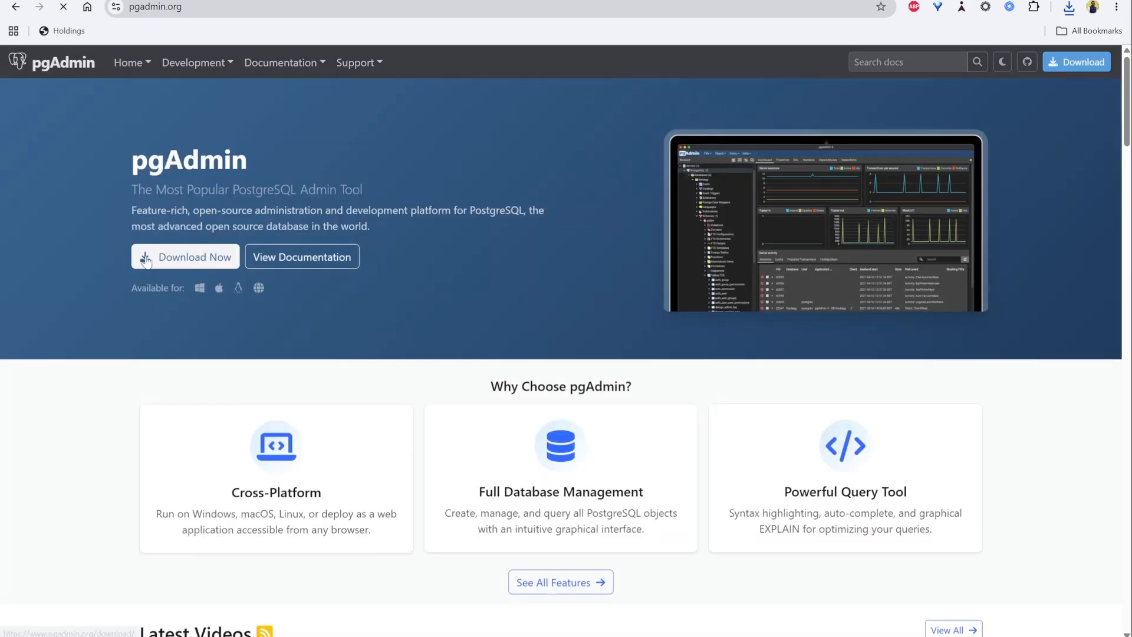
- Open the pgAdmin 4 Windows download page
click(204, 260)
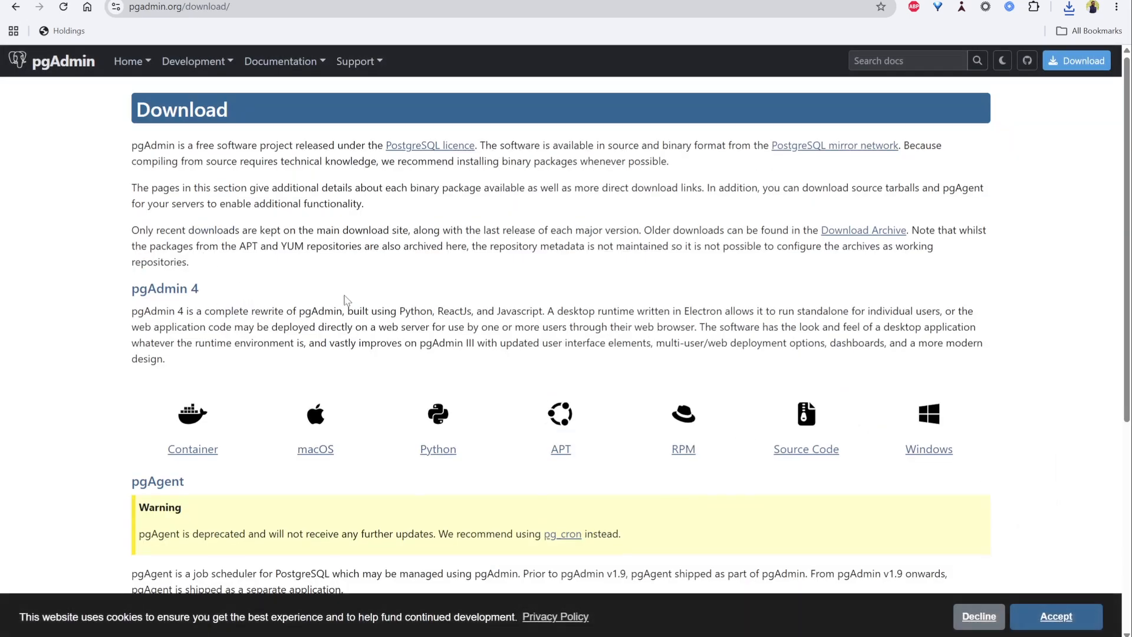
scroll(346, 301, down, 2)
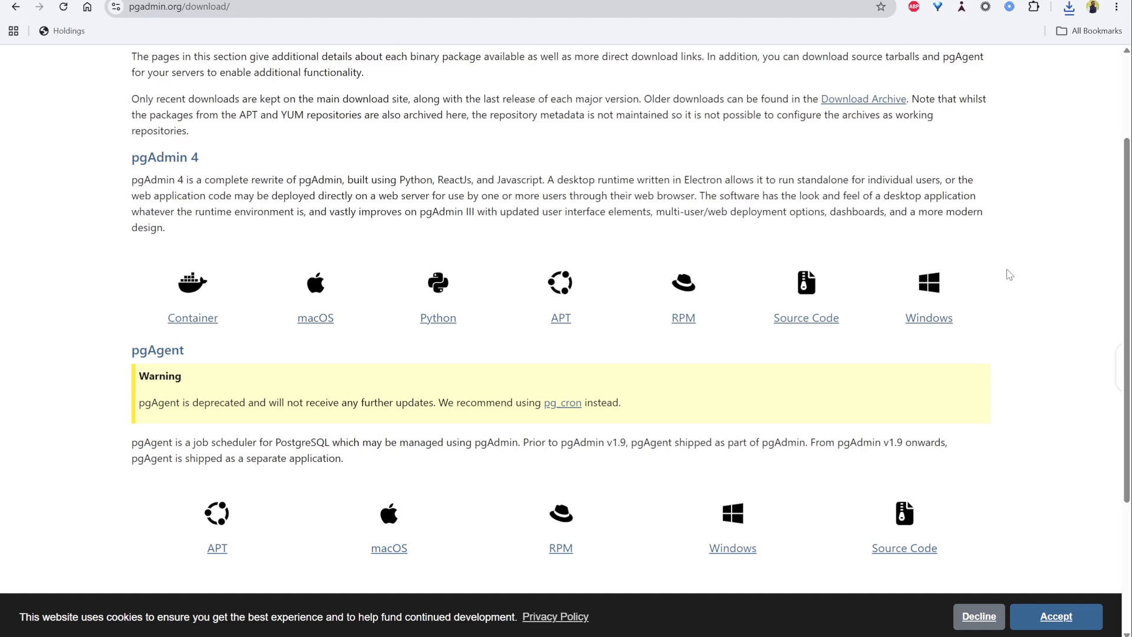
scroll(1006, 271, down, 1)
click(943, 255)
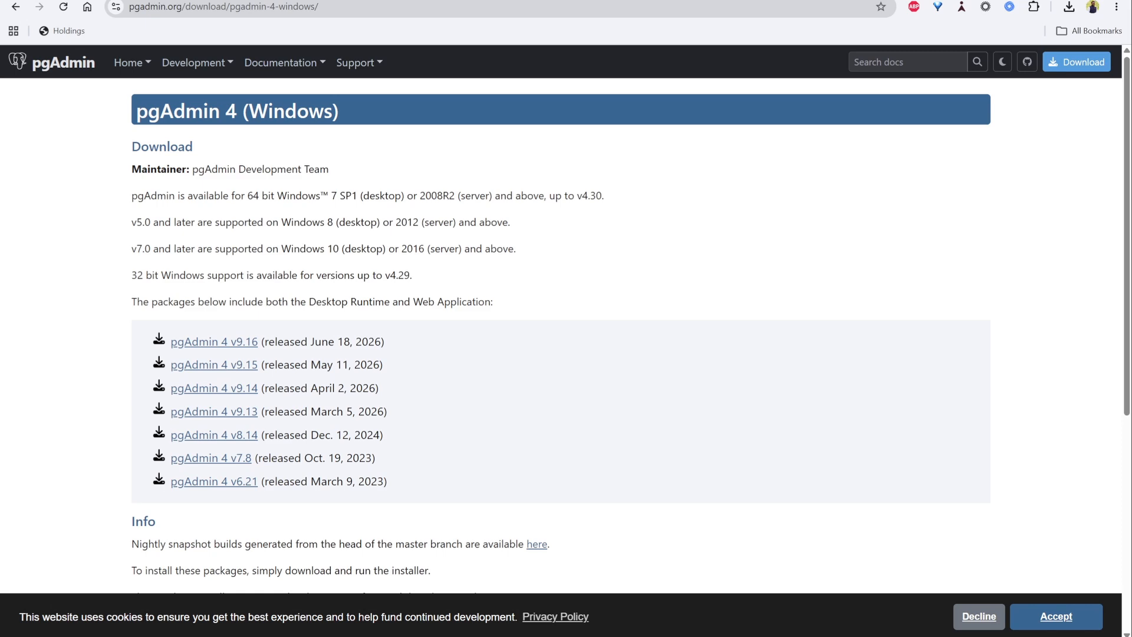
- Launch pgAdmin from the Start menu and open the service's connection details in the console
key(super)
text(pga)
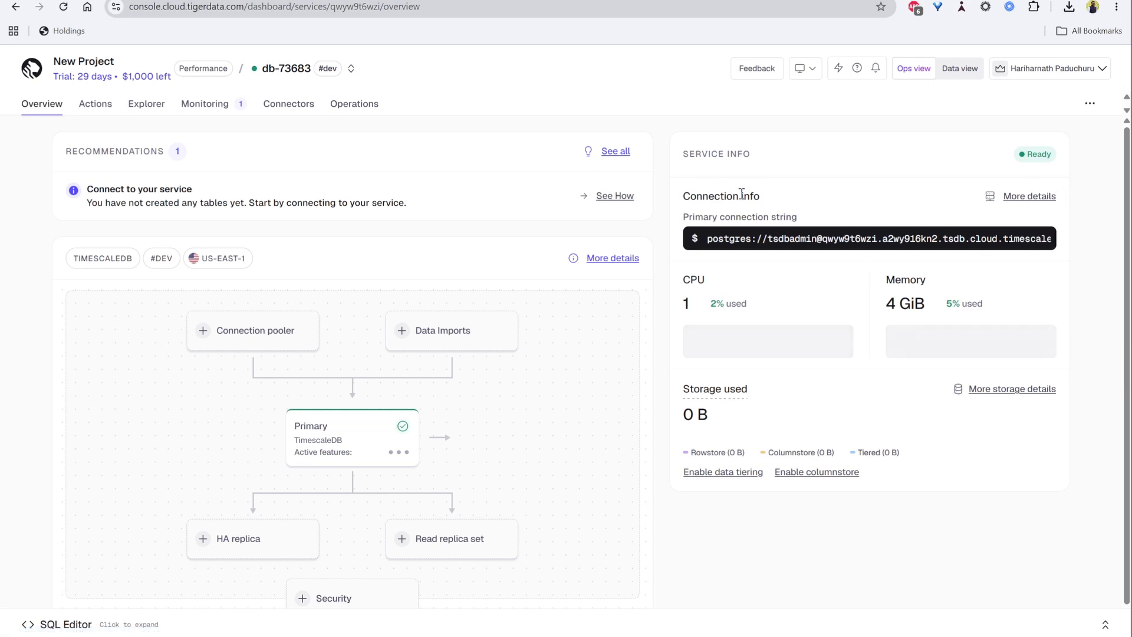
click(1029, 197)
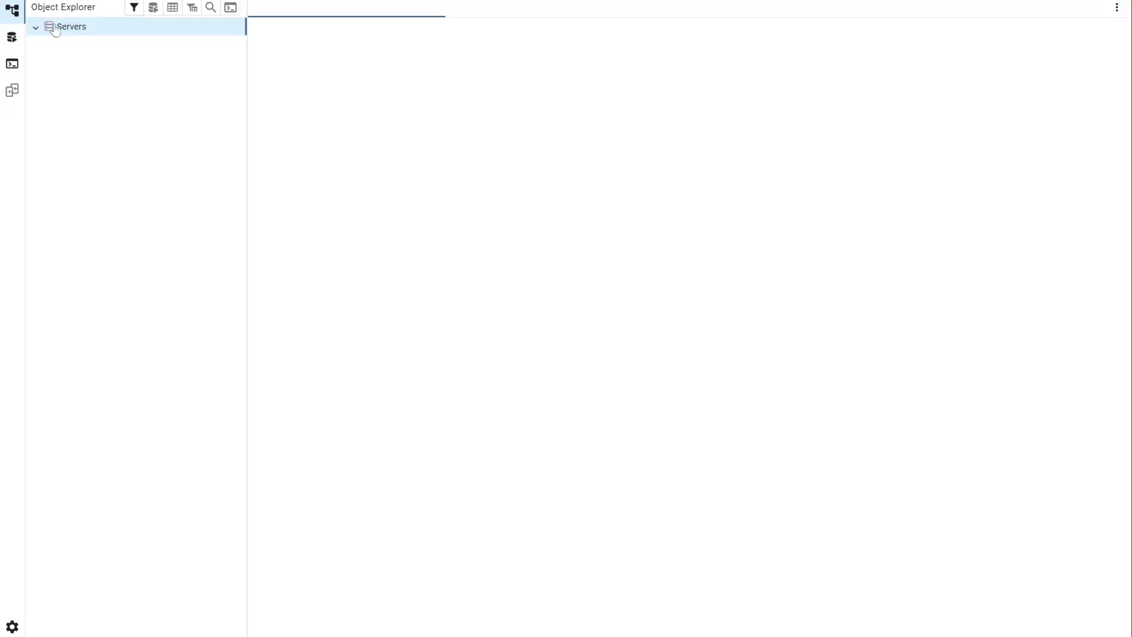
- Register a new server in pgAdmin named tigercloud and switch to its Connection settings
right_click(92, 28)
click(92, 28)
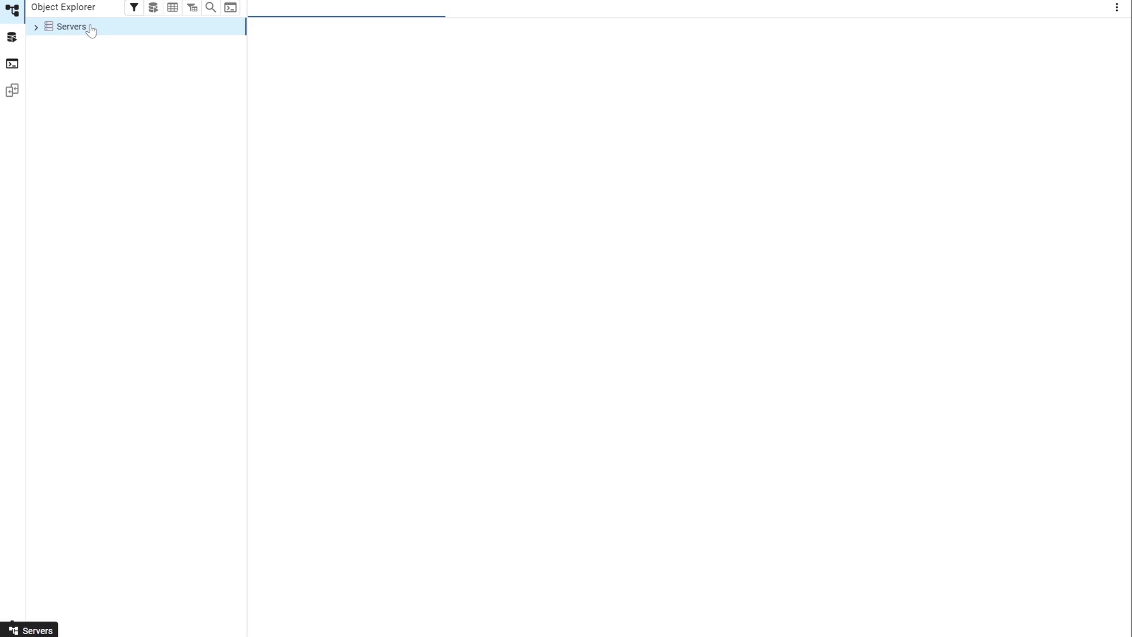
right_click(89, 27)
mouse_move(184, 42)
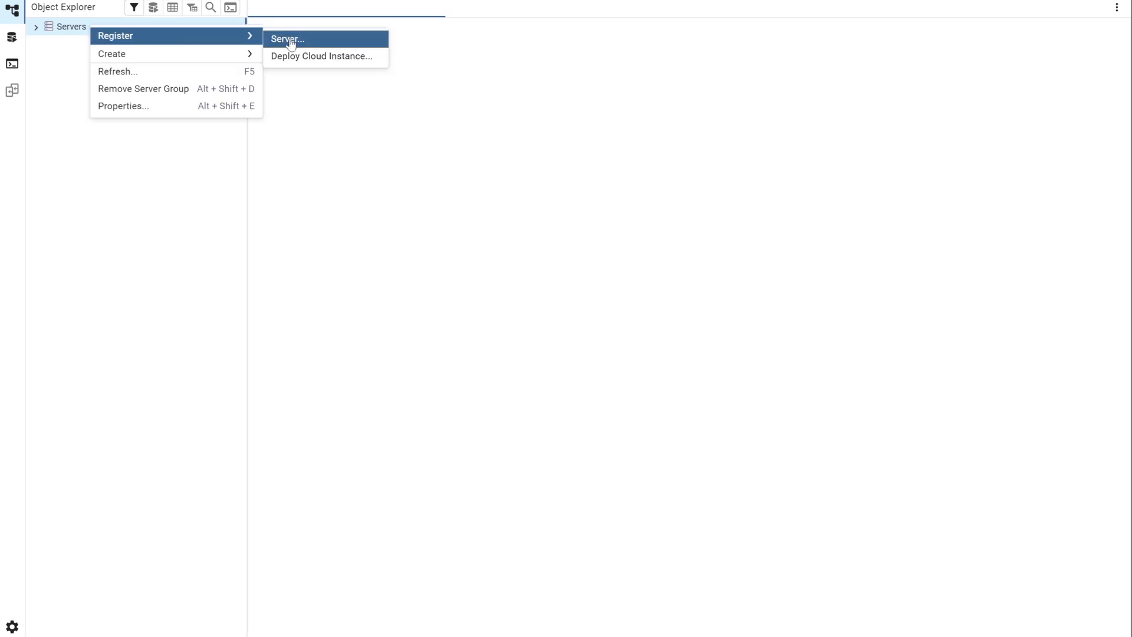
mouse_move(240, 59)
mouse_move(250, 37)
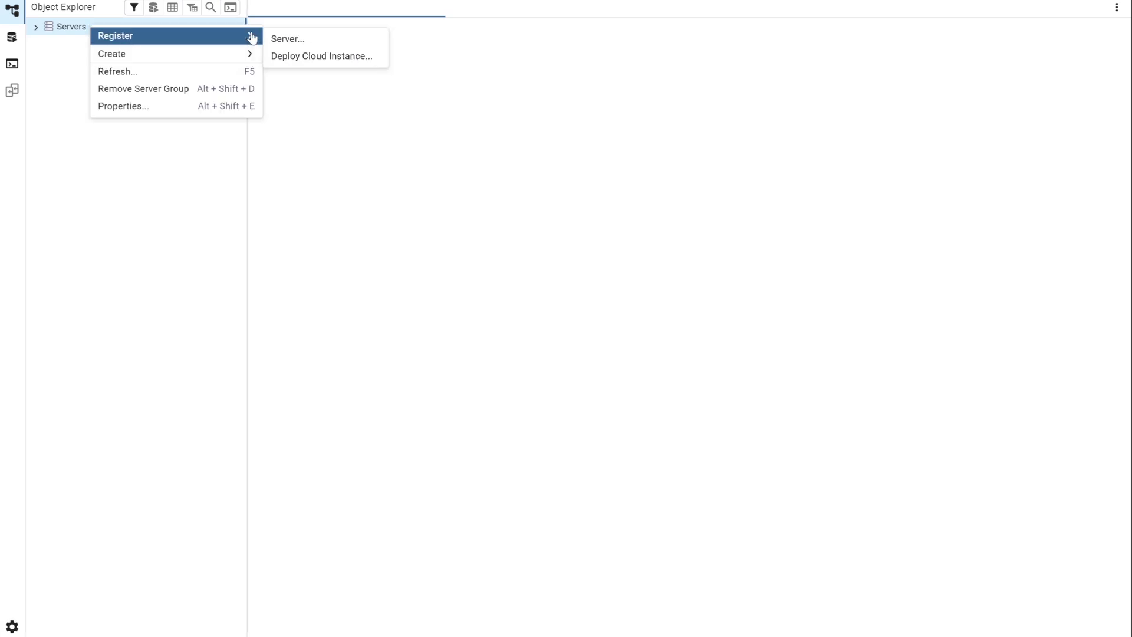
click(321, 40)
text(tigerdata)
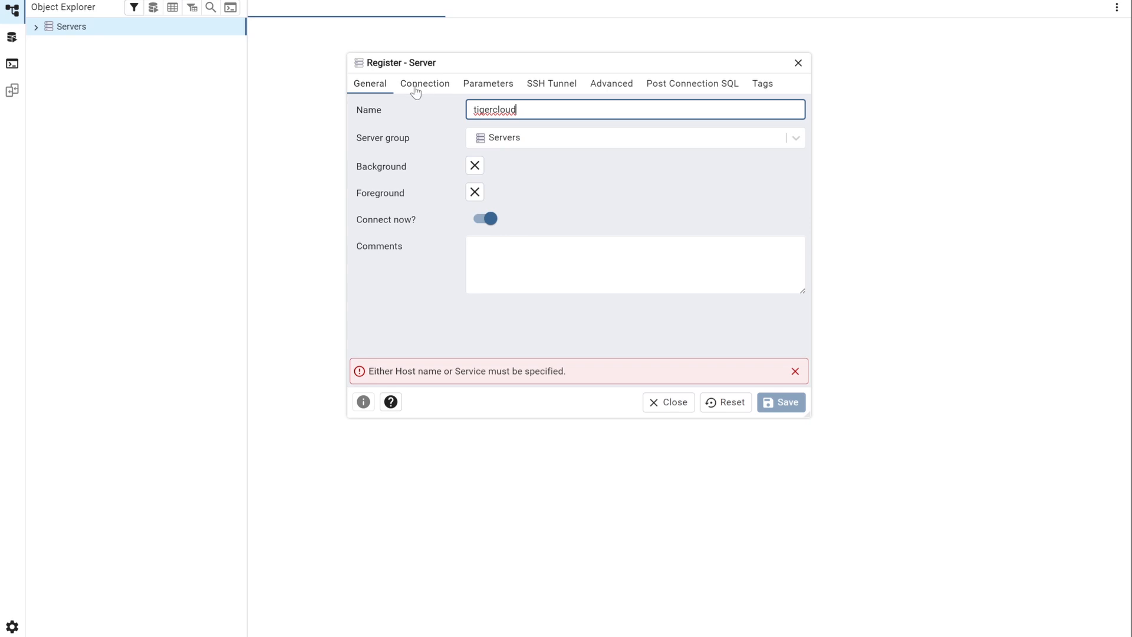
click(415, 86)
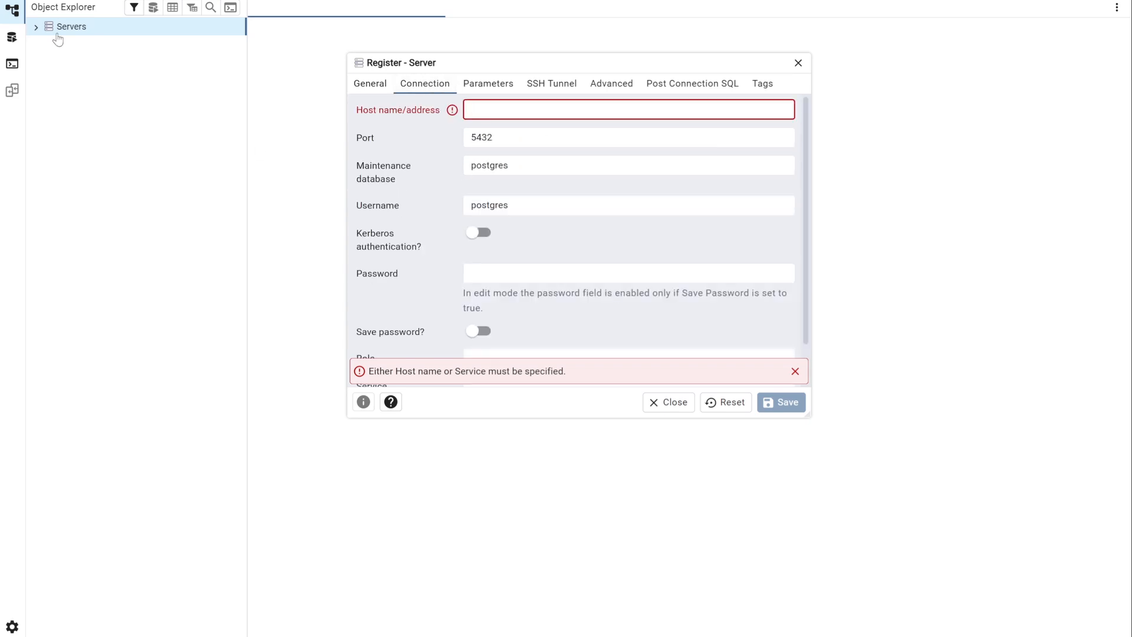
- Copy the service host from the console and paste it into the server's host name/address
key(alt+Tab)
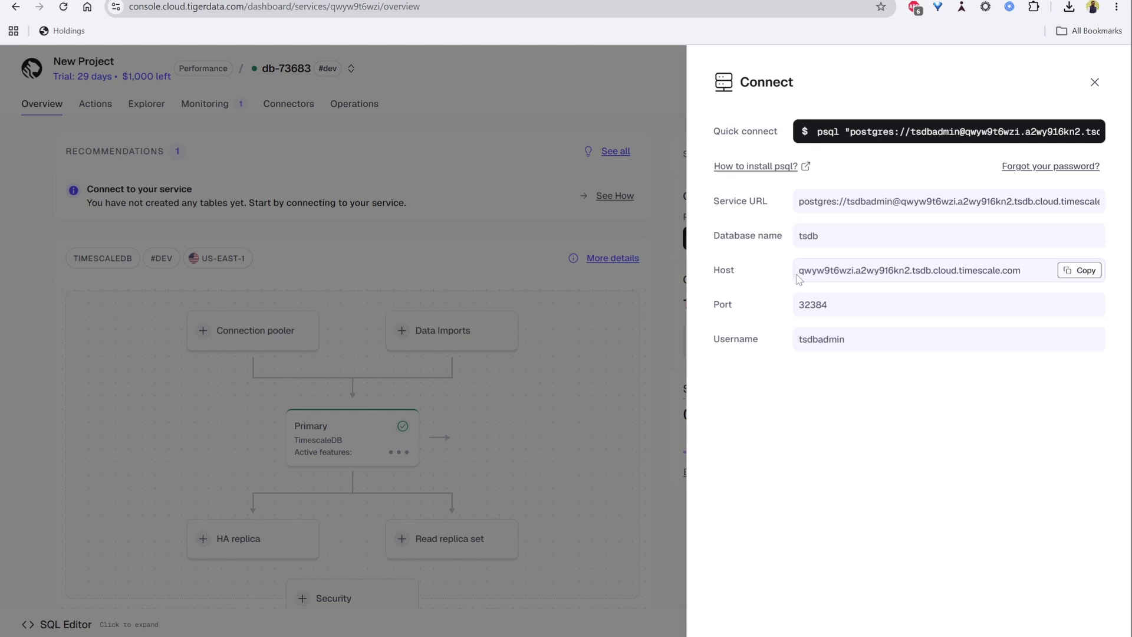
click(1084, 270)
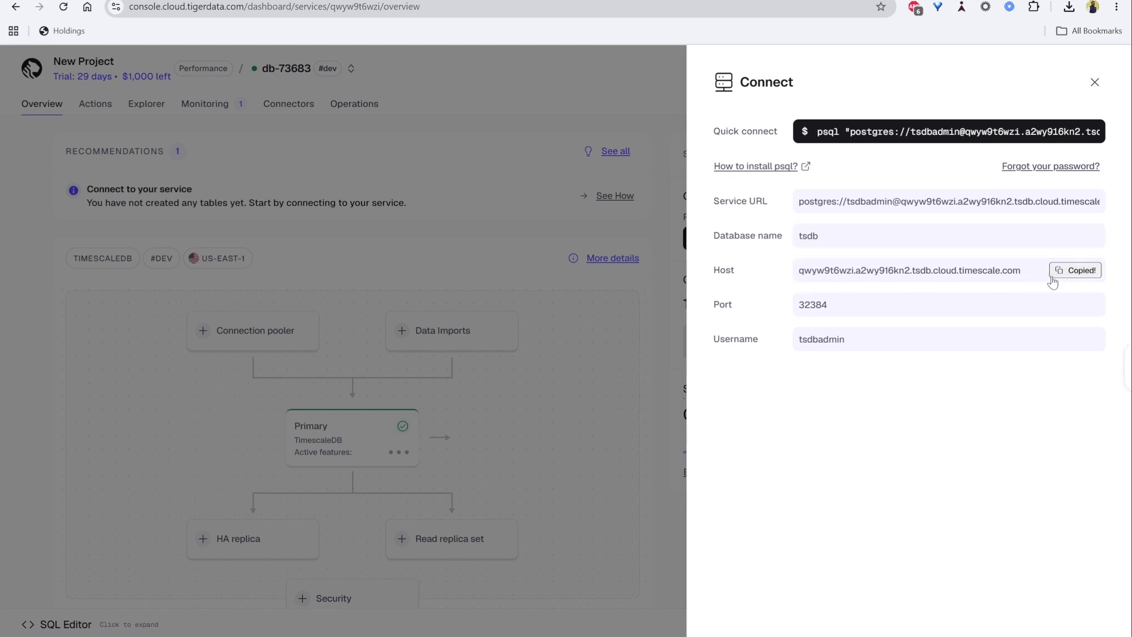
key(alt+Tab)
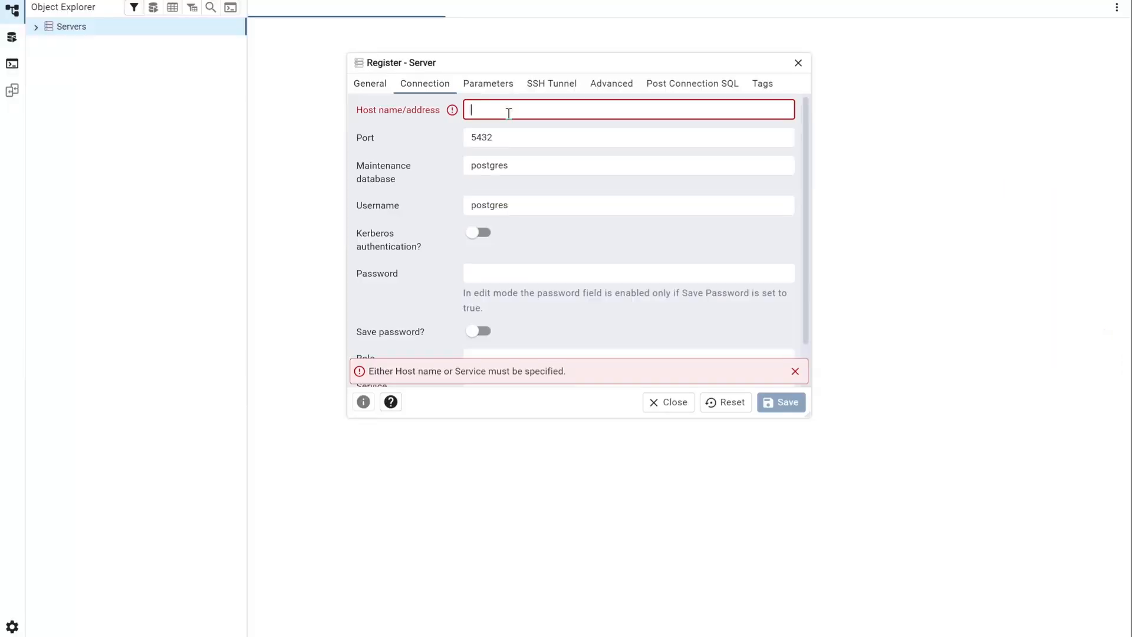
key(super+v)
key(Return)
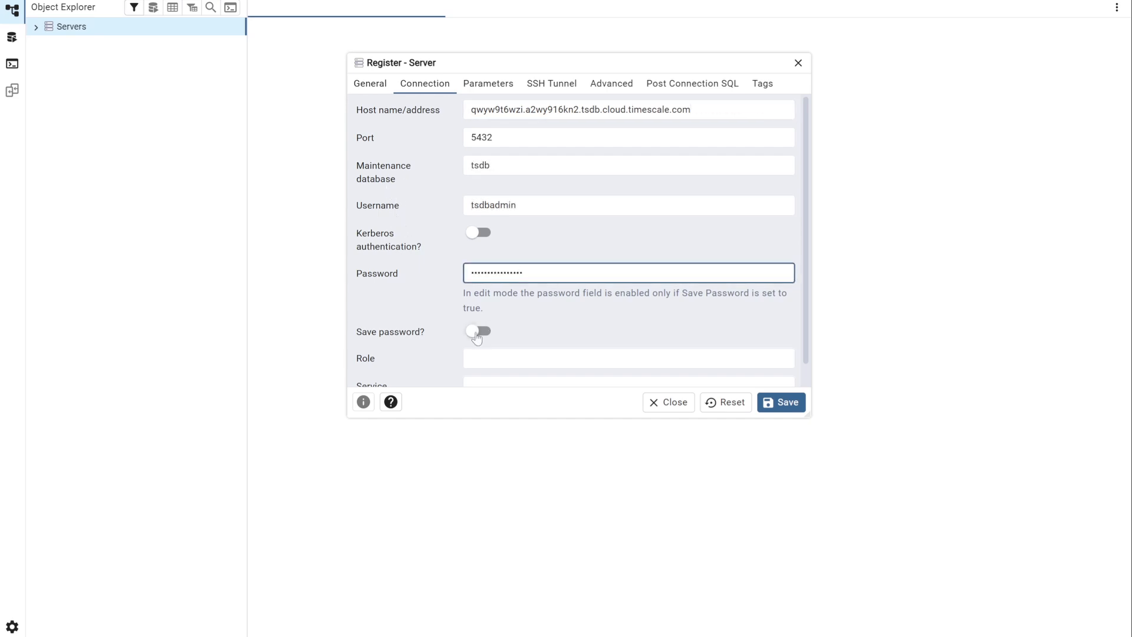
- Enable password saving and paste the port 32384 copied from the console into the port field
click(479, 335)
scroll(572, 302, down, 1)
key(alt+Tab)
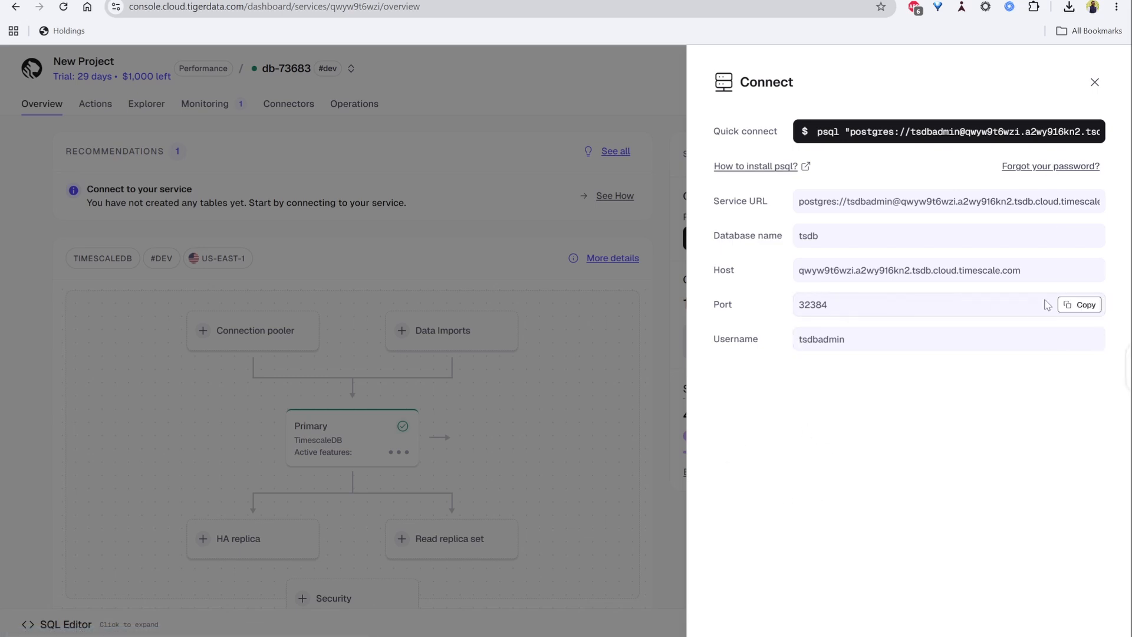
click(1074, 304)
click(467, 589)
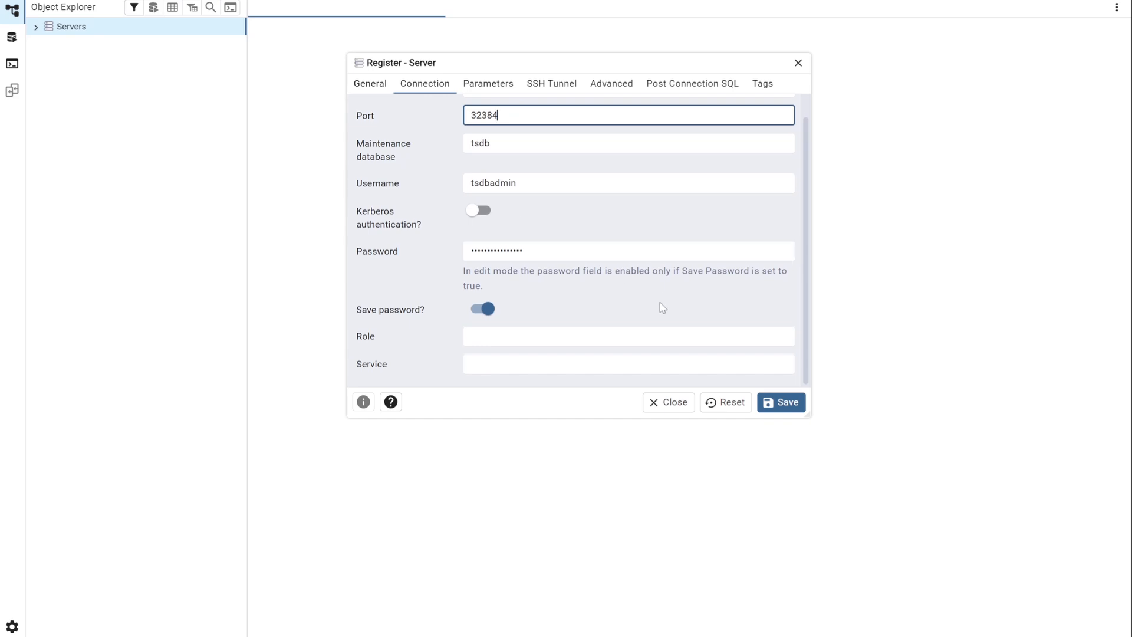
- Save the tigercloud server registration
scroll(558, 189, up, 1)
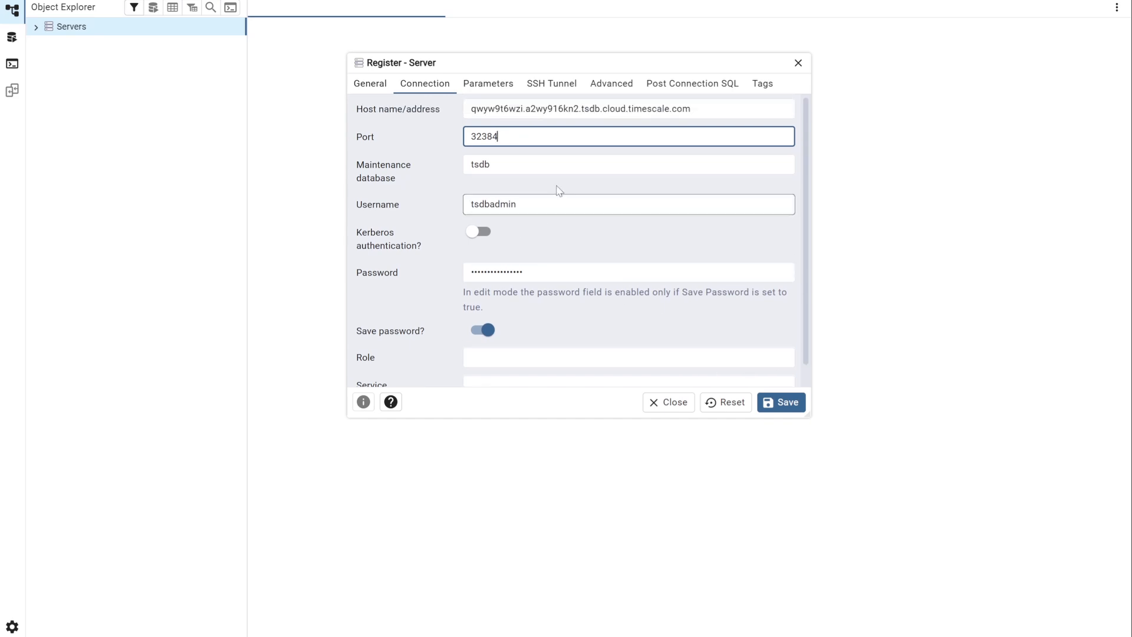
click(798, 408)
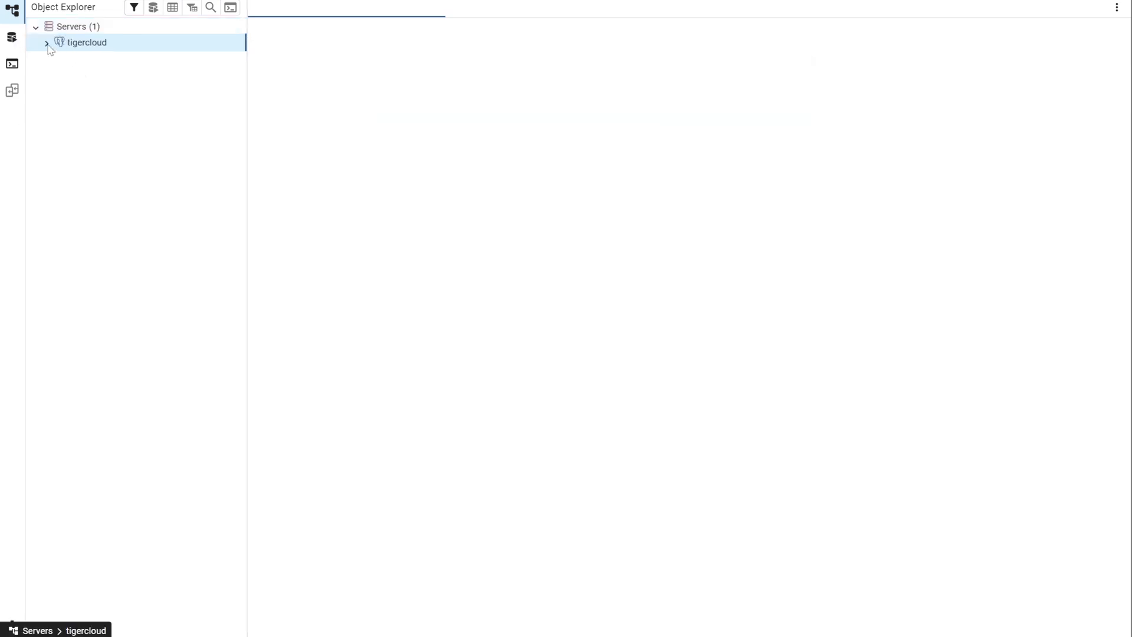
- Browse the tigercloud server's databases and the tsdb schemas, and return to the service overview
click(50, 45)
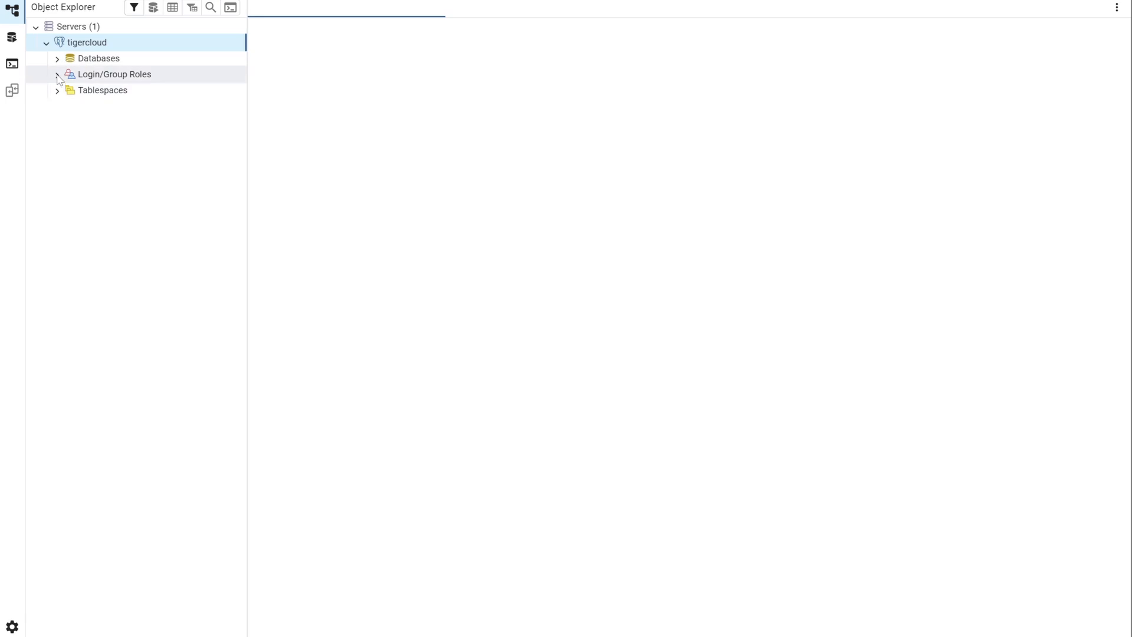
click(57, 61)
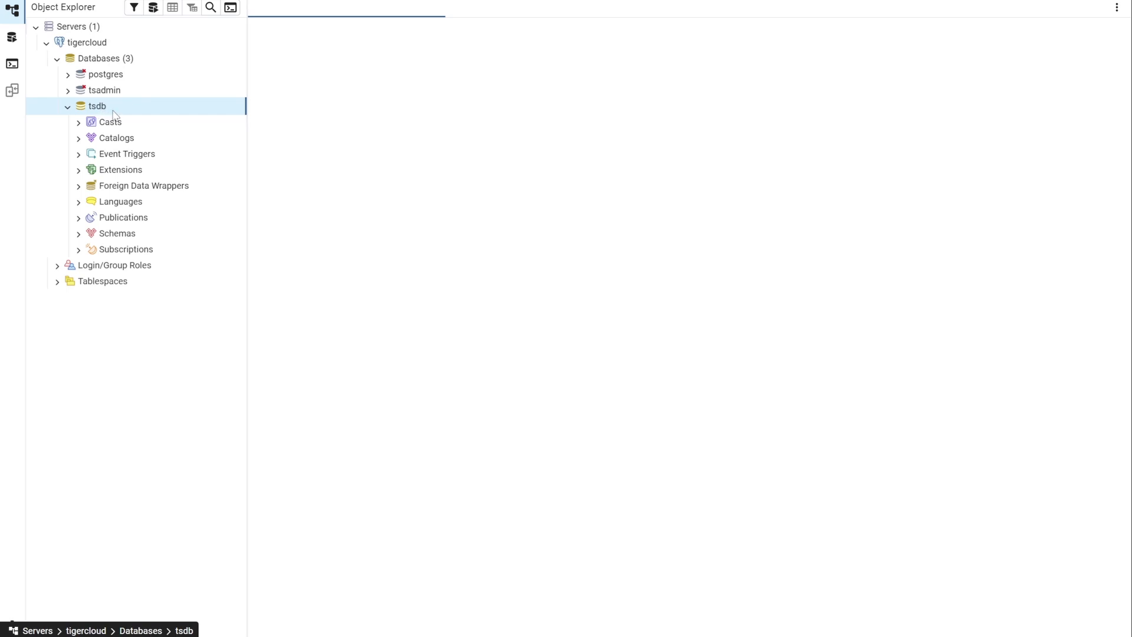
click(115, 233)
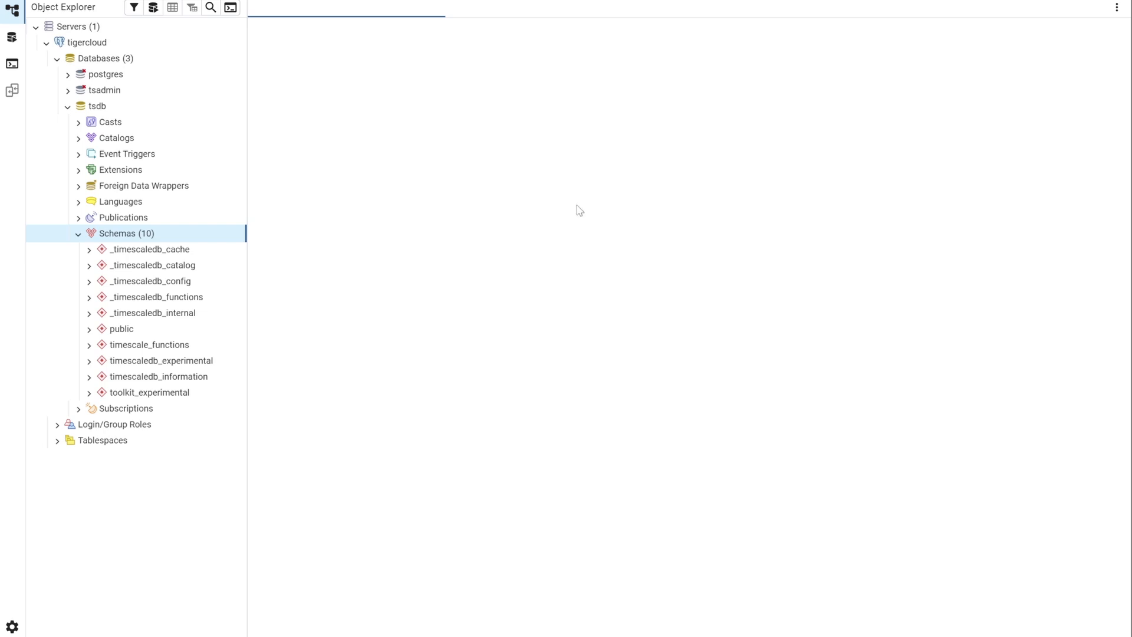
key(alt+Tab)
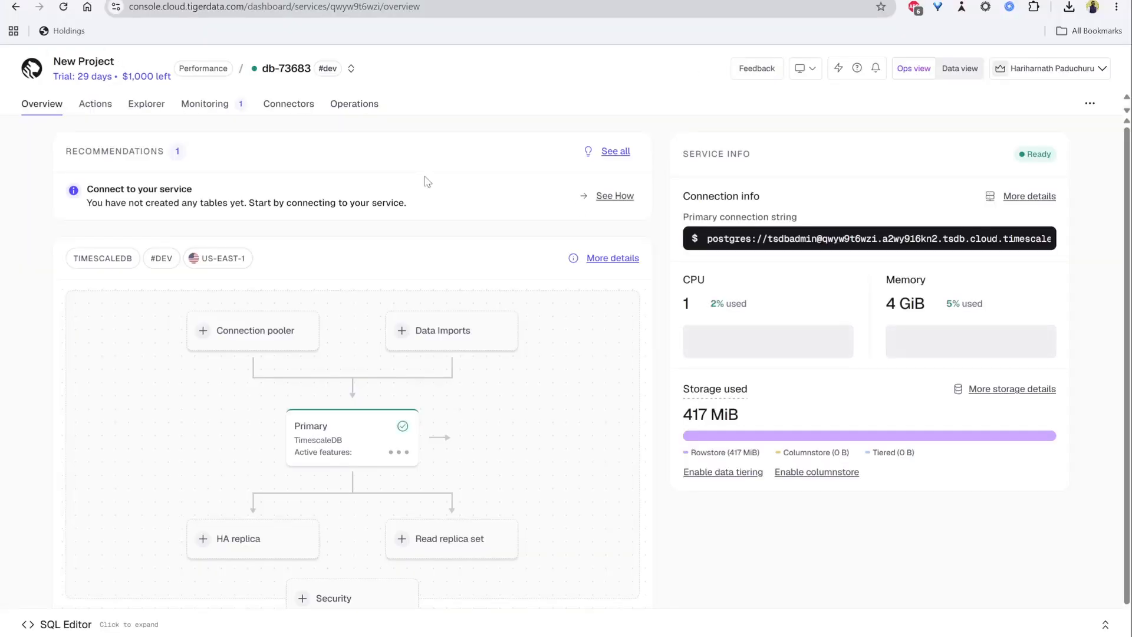